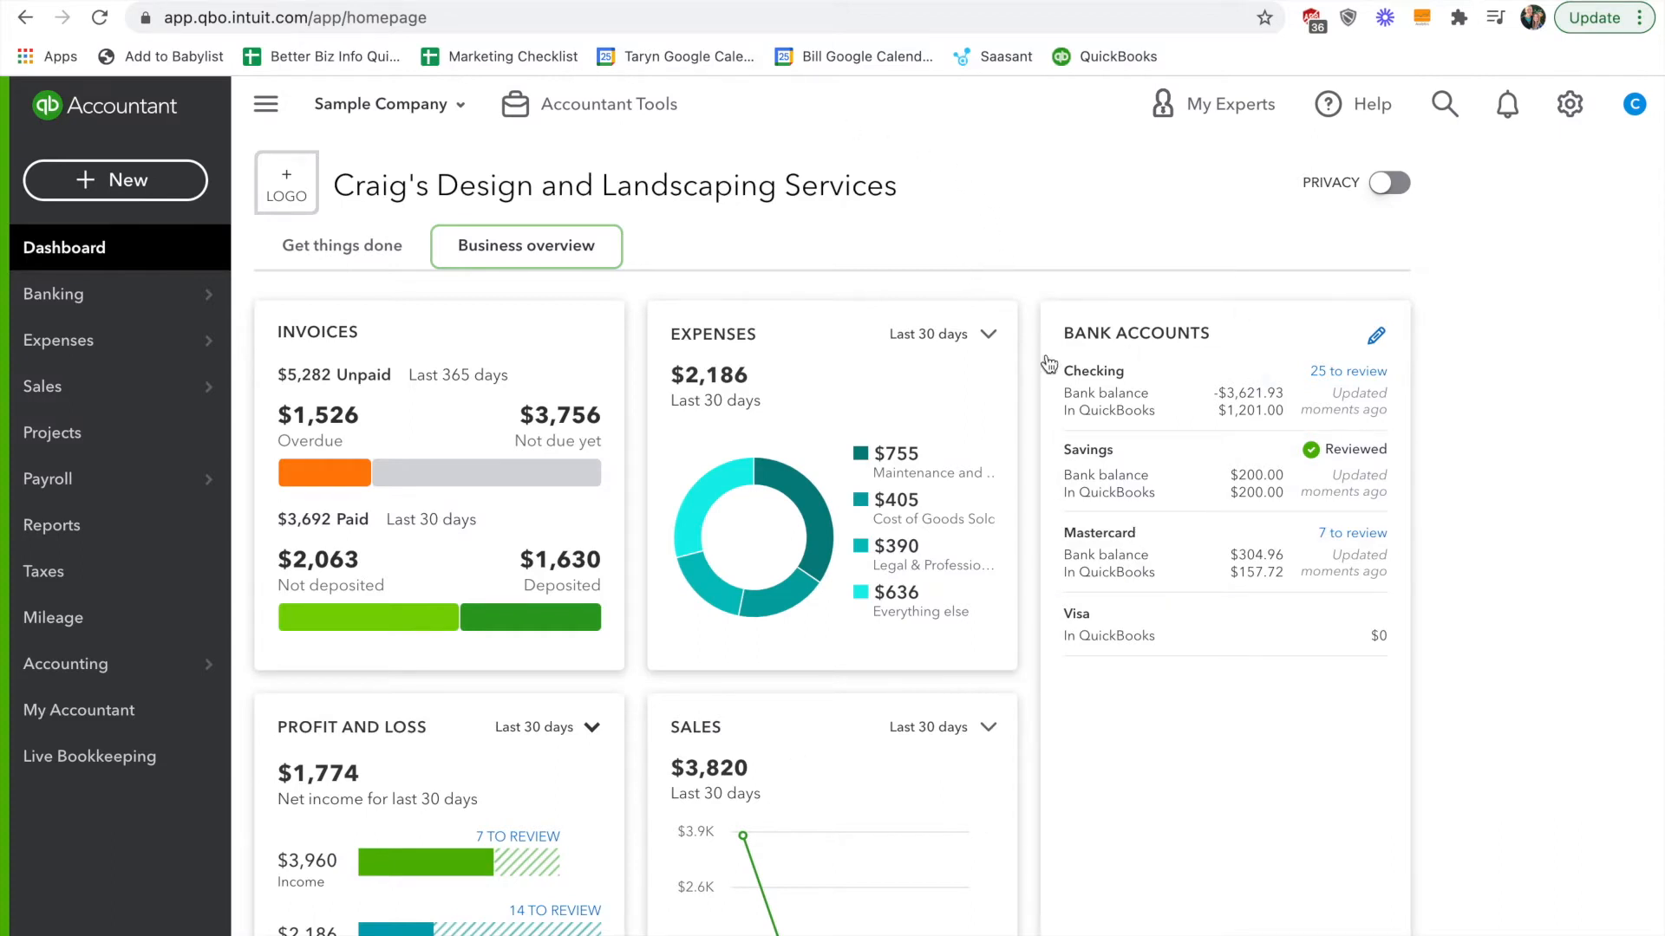
Step: Open the reconciliation setup for the Savings account from its bank register
left_click(109, 308)
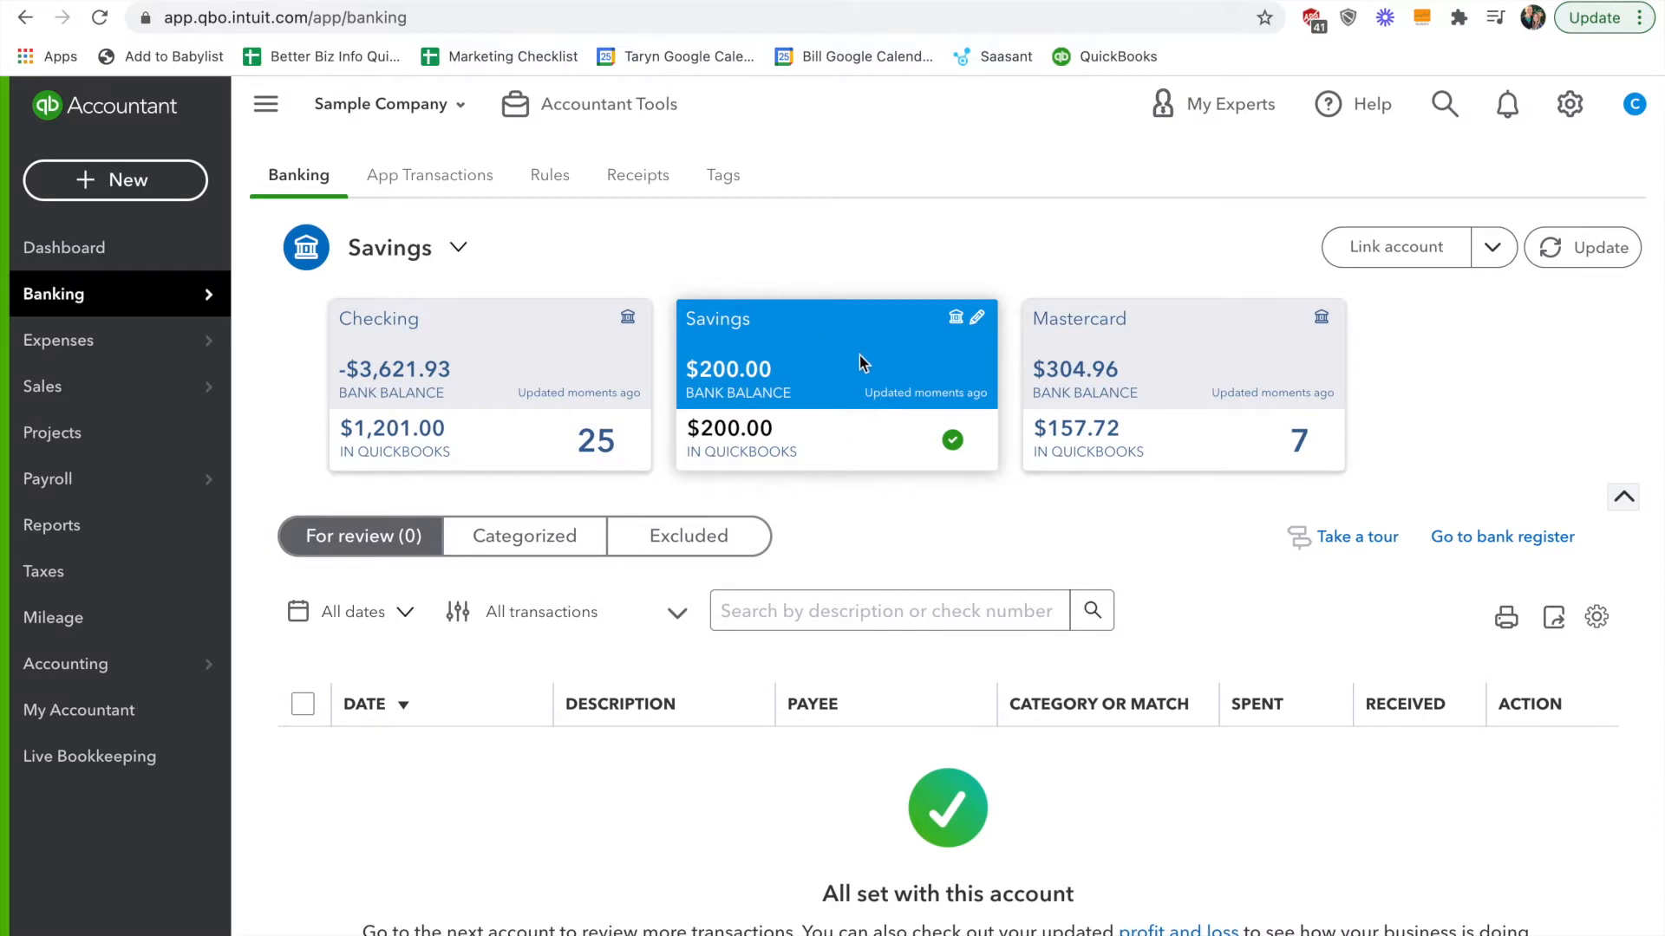
left_click(1520, 537)
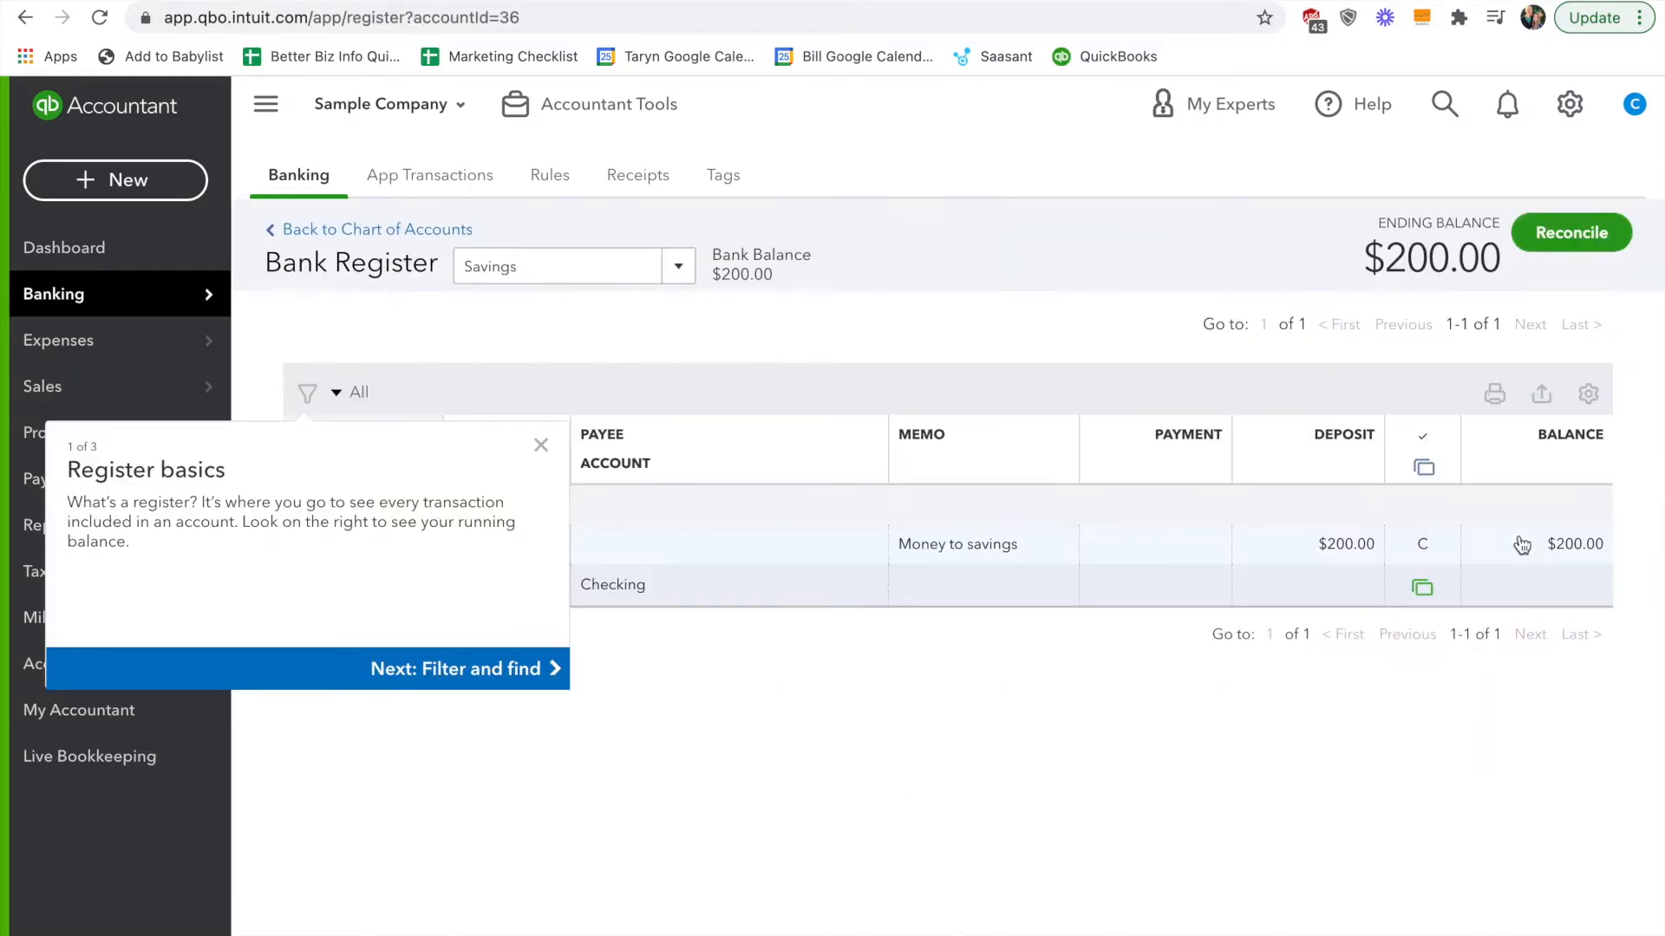
left_click(1595, 246)
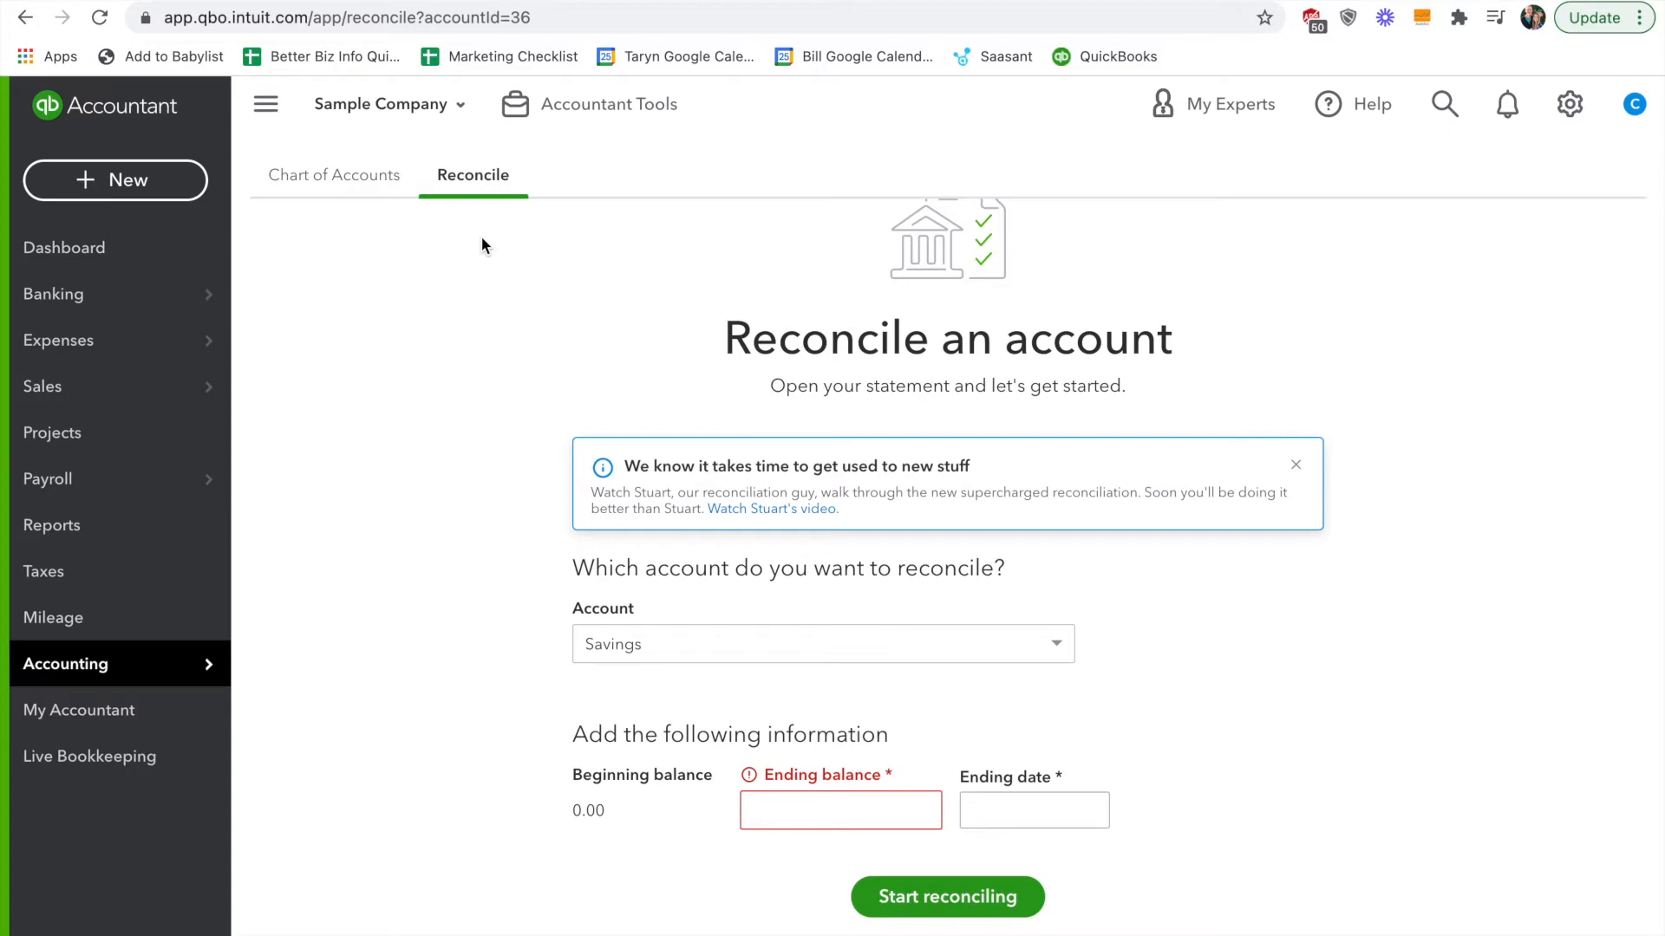
Step: Switch to the bank statement in Preview, examine its bank name, report dates, company details and beginning balance date, and return to QuickBooks in Chrome
key("ctrl+Up")
left_click(1257, 42)
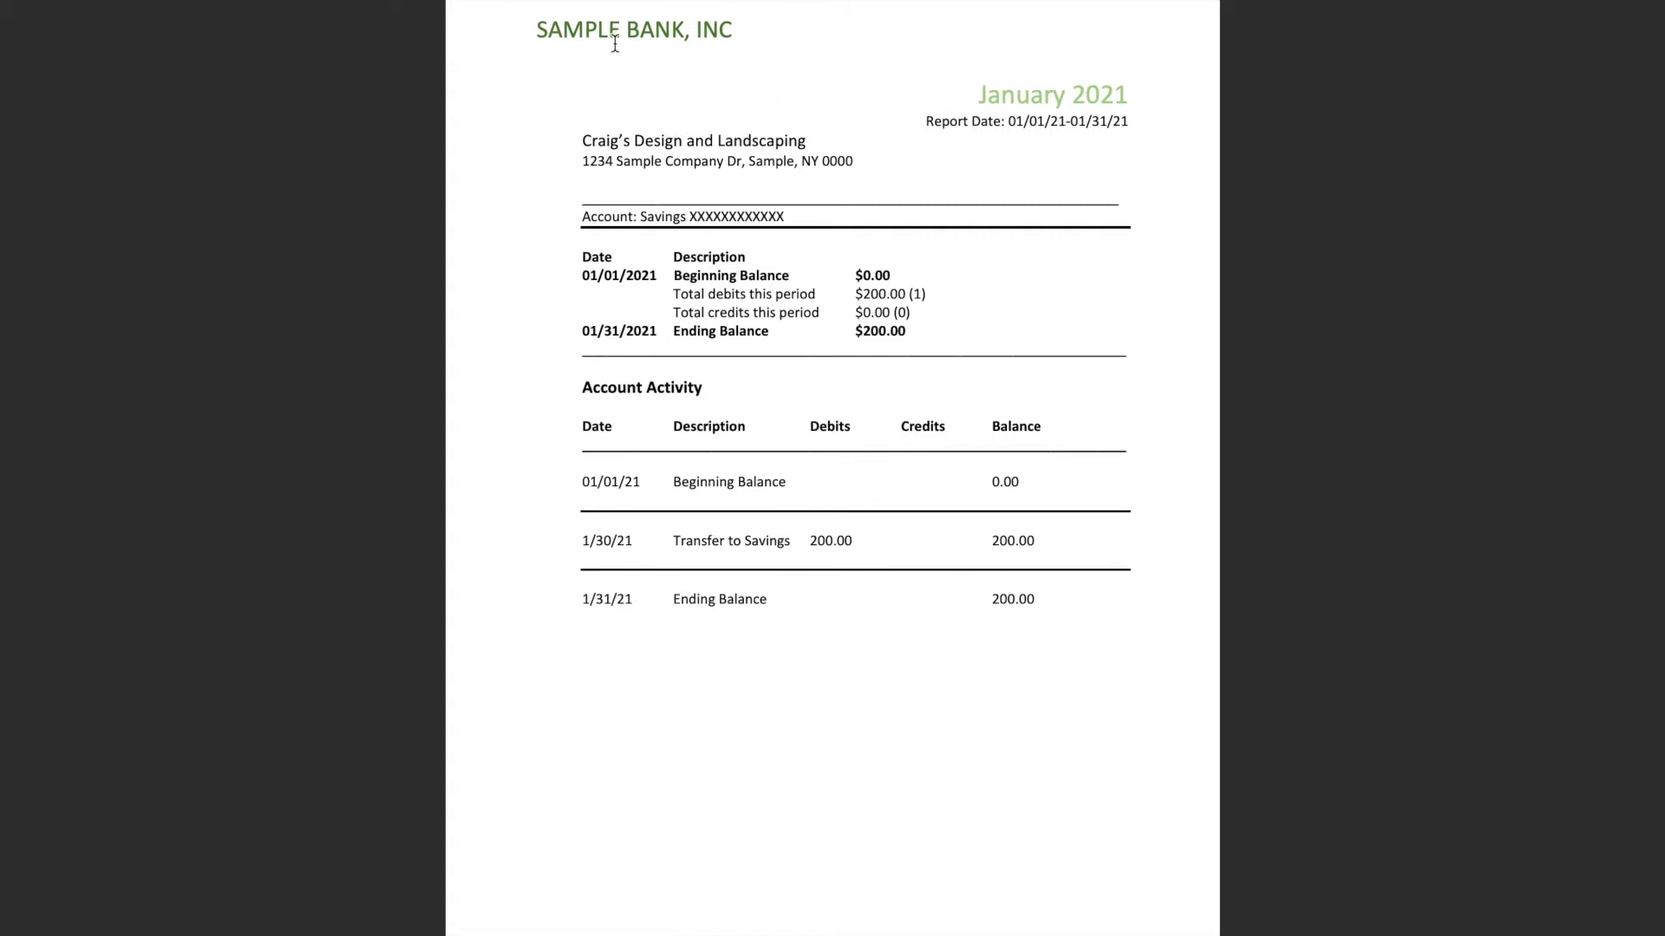
left_click_drag(531, 32, 766, 44)
left_click(775, 42)
left_click_drag(1009, 122, 1133, 118)
left_click(1150, 121)
left_click_drag(581, 142, 894, 170)
left_click(894, 170)
left_click_drag(658, 276, 582, 276)
left_click(596, 281)
key("ctrl+Up")
left_click(402, 9)
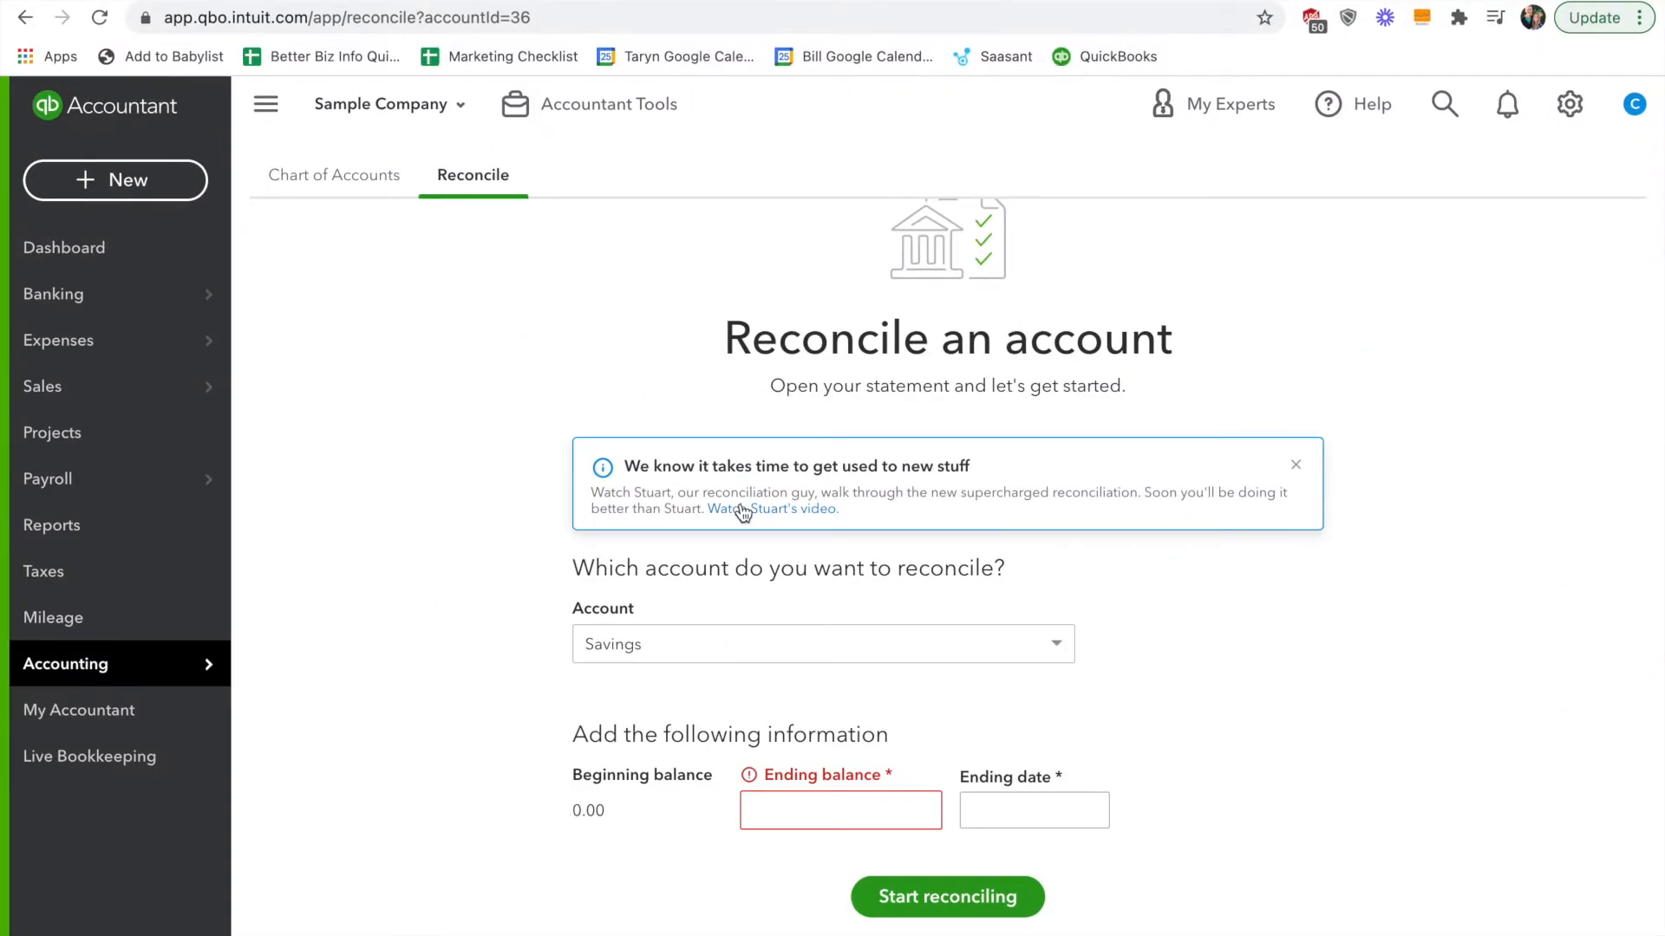
Step: Switch to the bank statement in Preview and check the ending balance and its date in the account activity
key("ctrl+Up")
left_click(1252, 43)
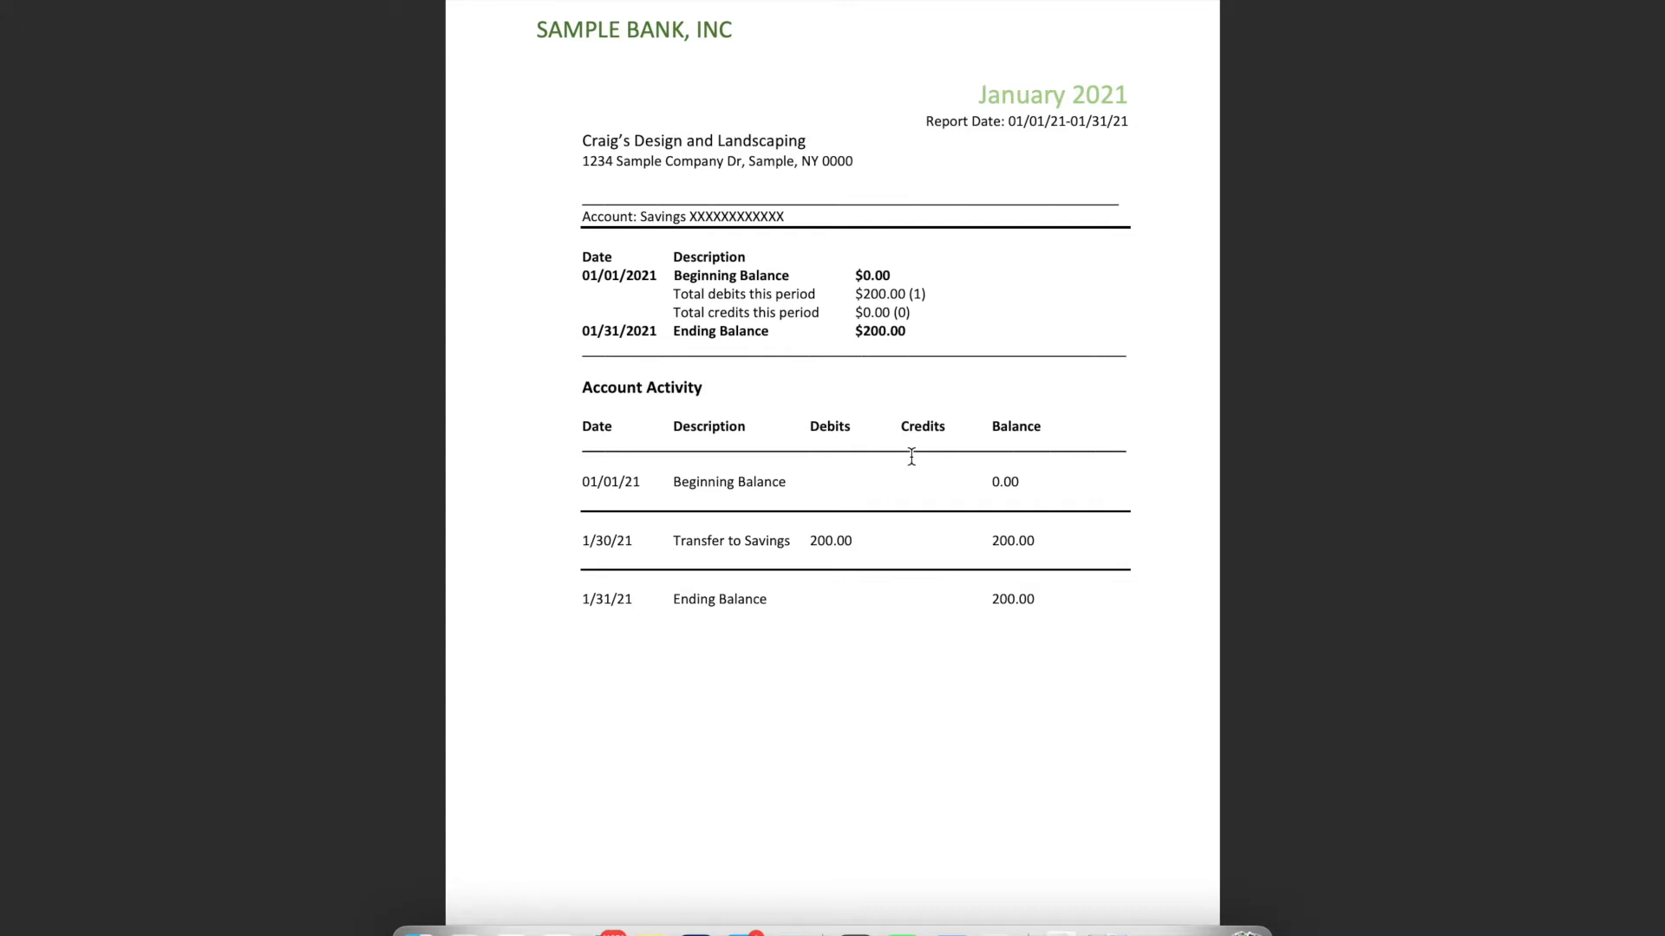
left_click_drag(985, 598, 1048, 598)
left_click(1047, 598)
double_click(1020, 600)
left_click(1046, 598)
left_click_drag(645, 600, 583, 604)
Step: Back in QuickBooks, enter an ending balance of 200.00 and an ending date of 01/31/2021, and start reconciling Savings
key("ctrl+Up")
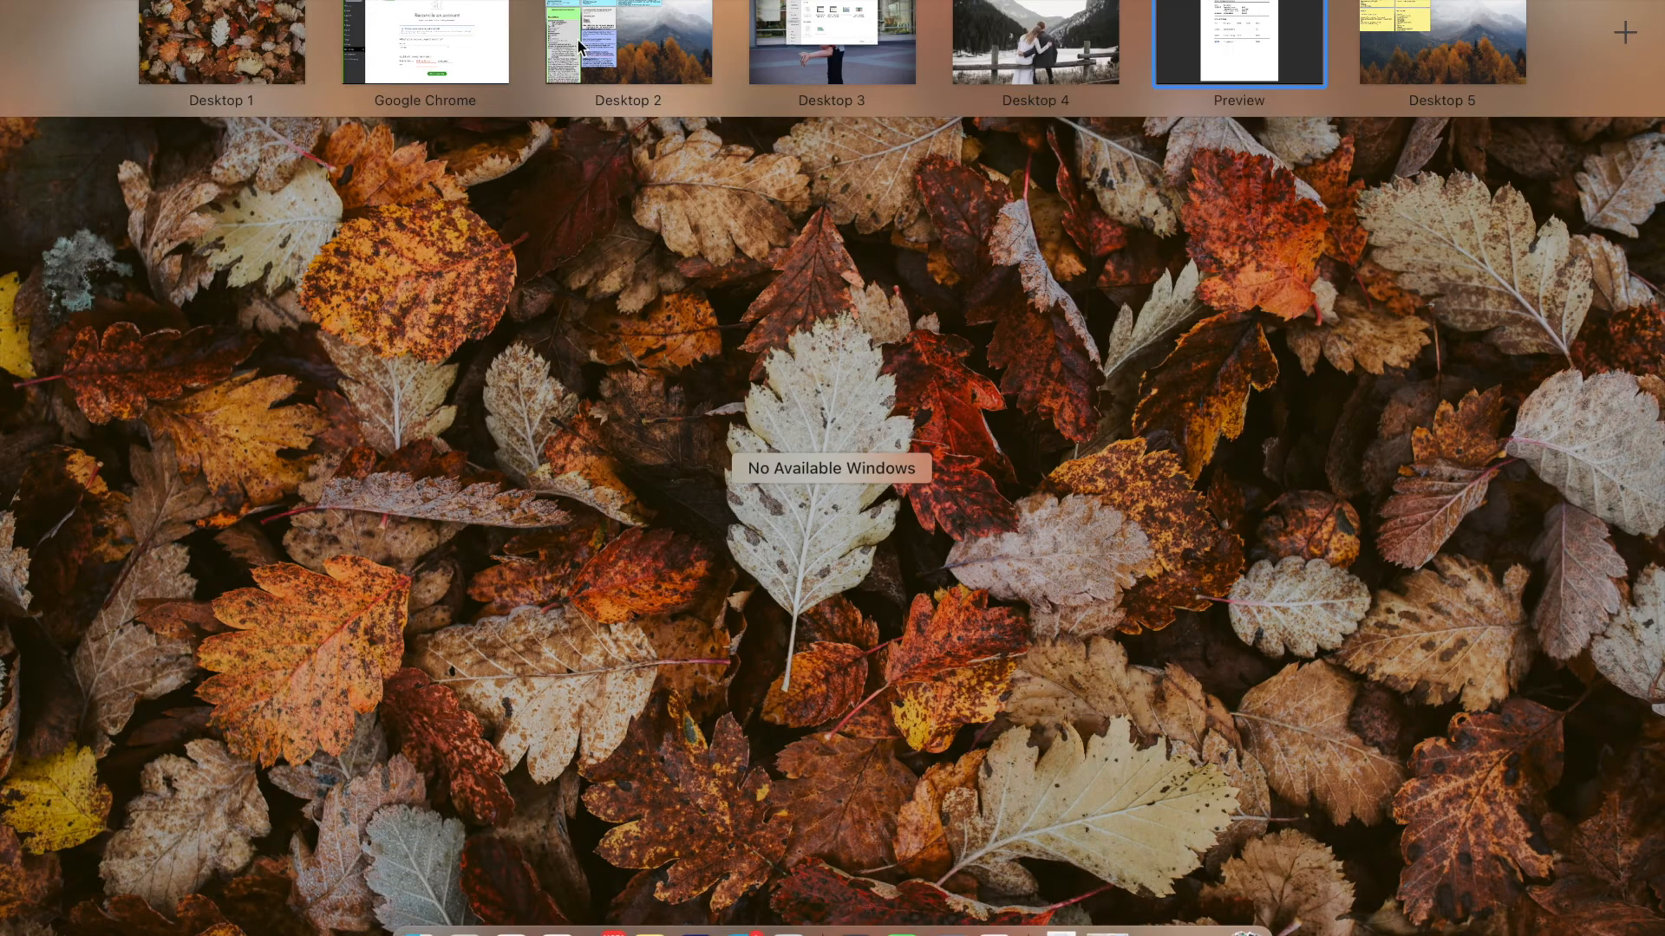
left_click(417, 43)
left_click(838, 813)
type("200.00")
key("Tab")
type("1")
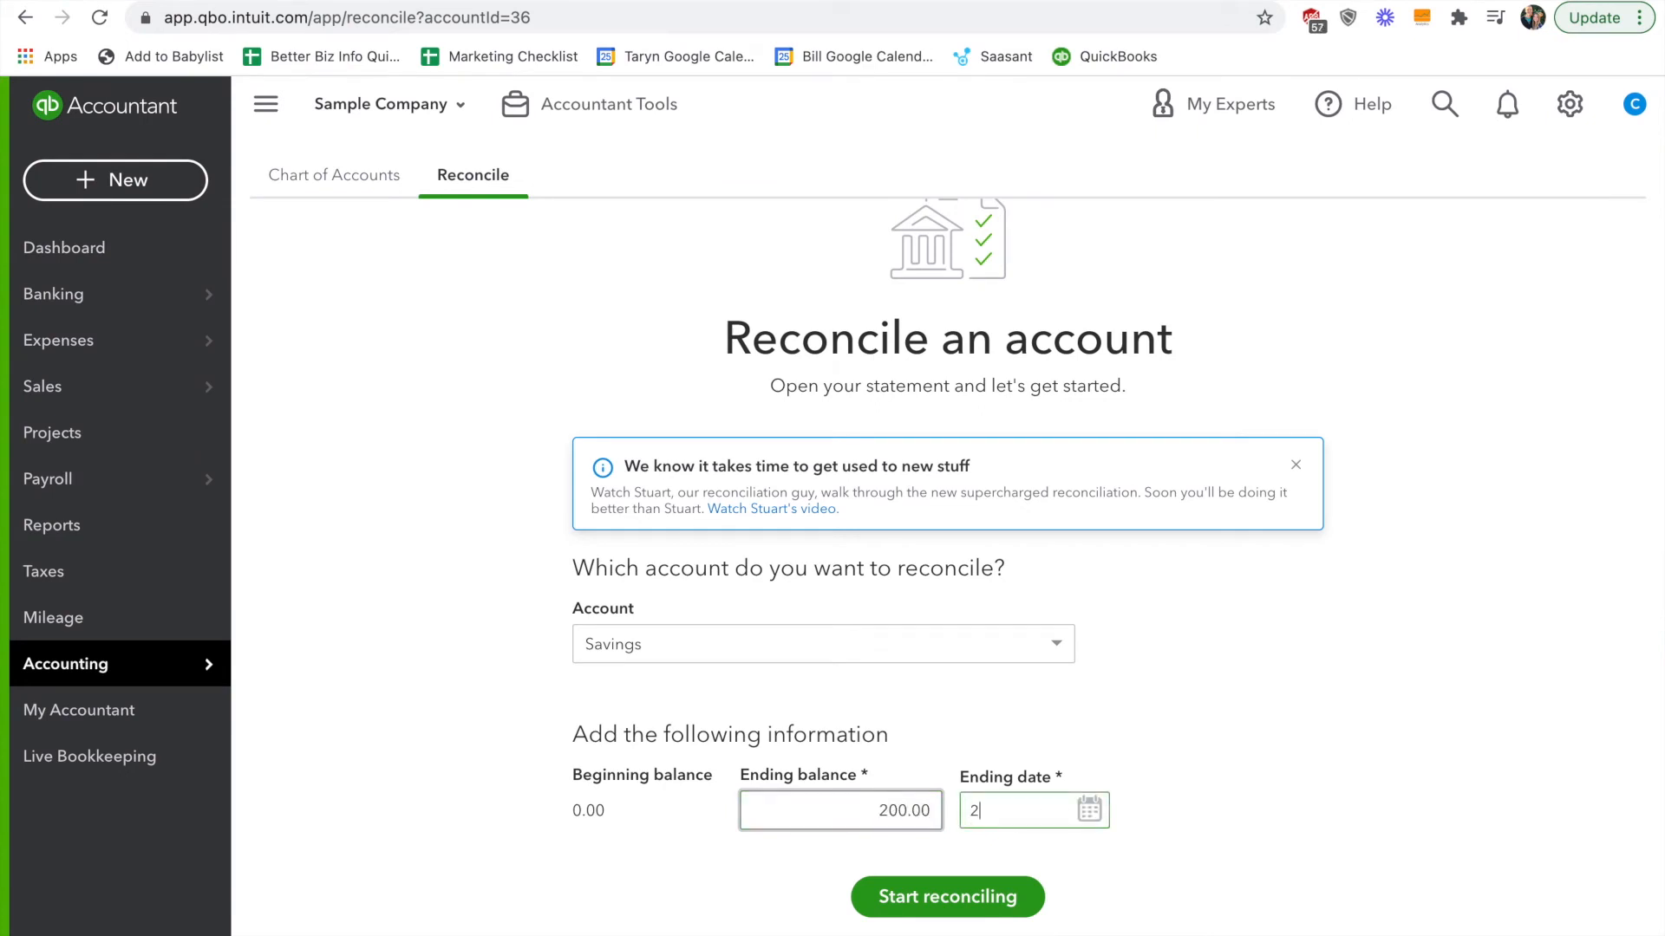
type("/31/2021")
left_click(1215, 782)
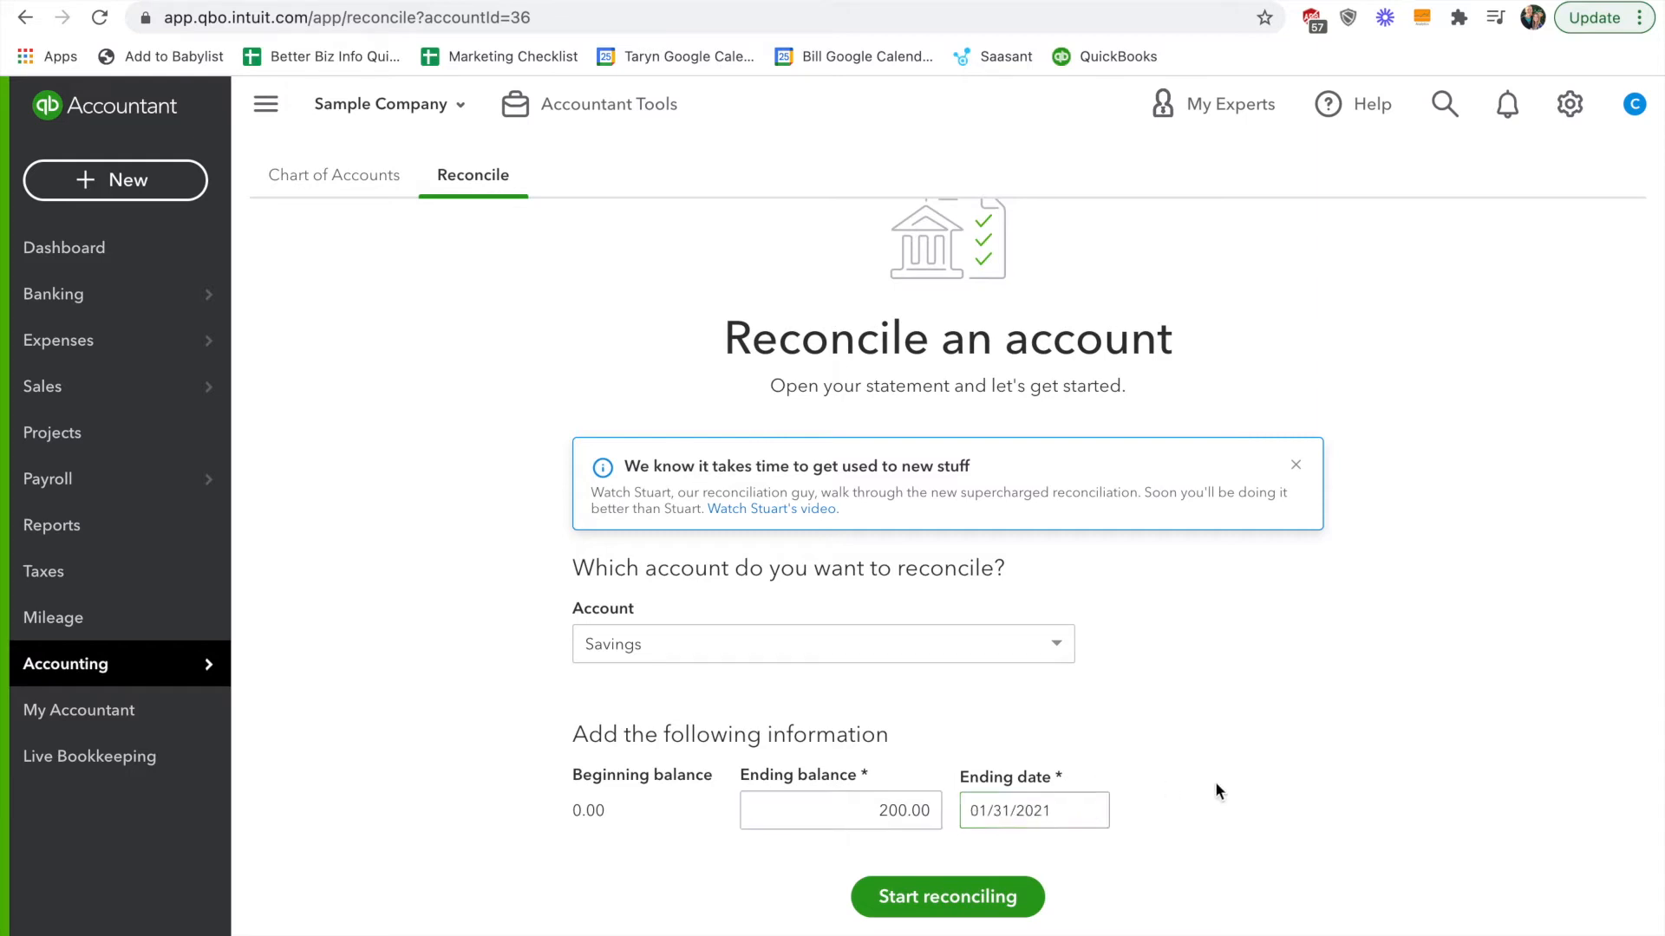
left_click(956, 898)
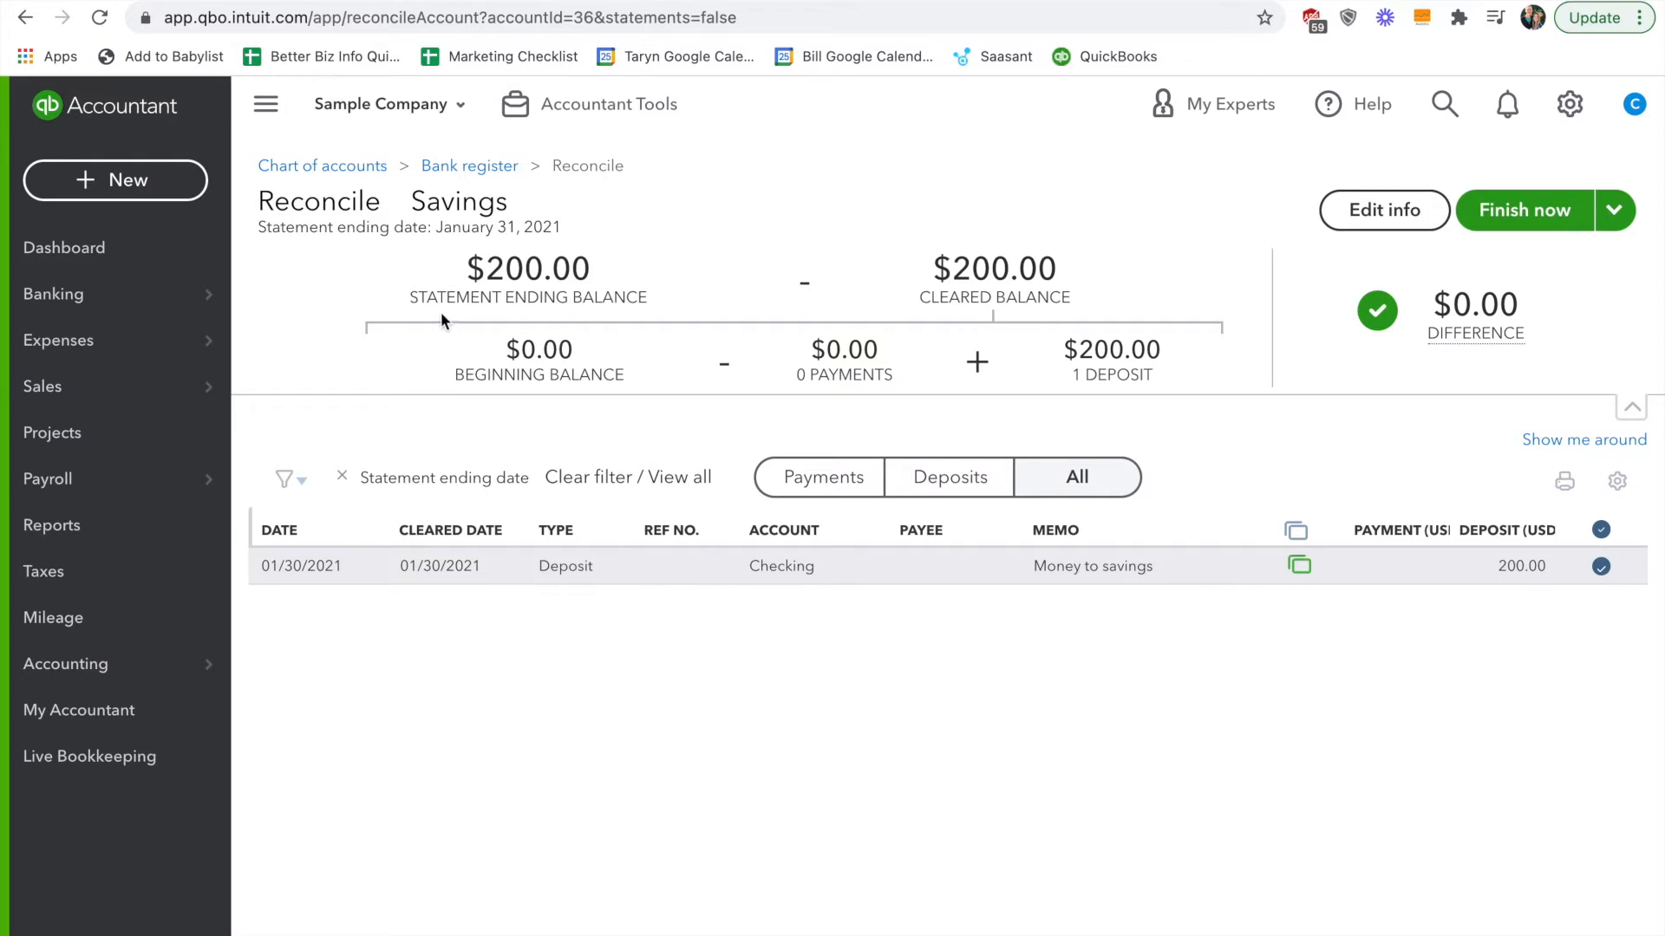
Step: Examine the statement ending balance, the cleared balance and the difference in the Savings reconciliation
left_click_drag(410, 306, 668, 296)
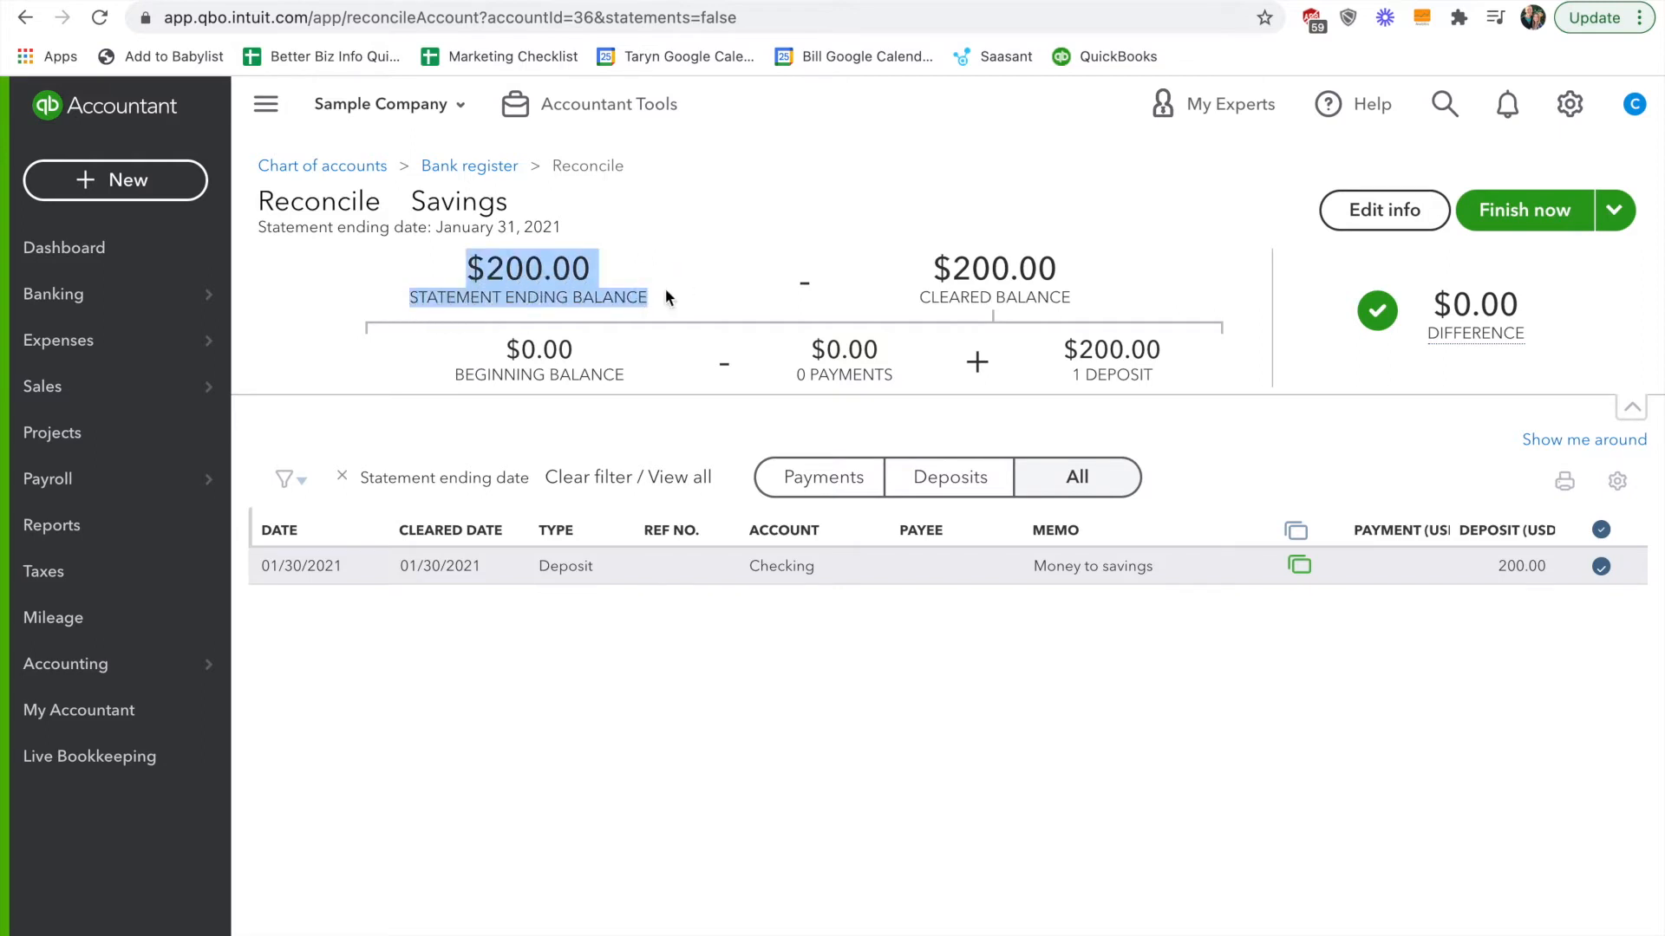
left_click(658, 305)
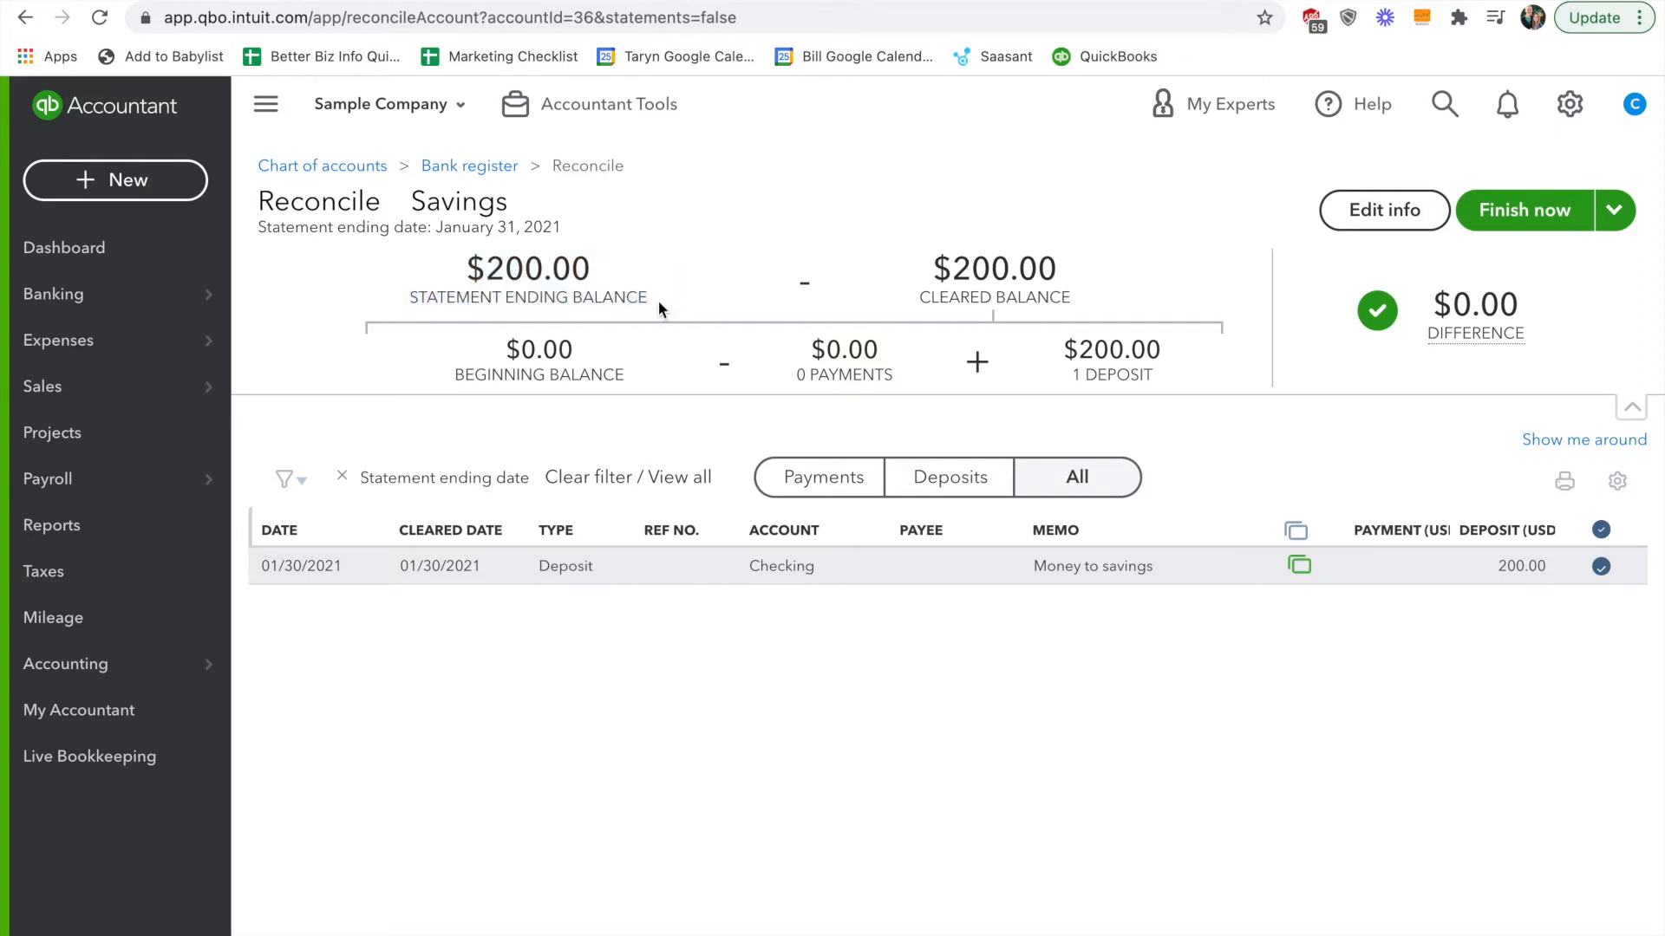
triple_click(1031, 297)
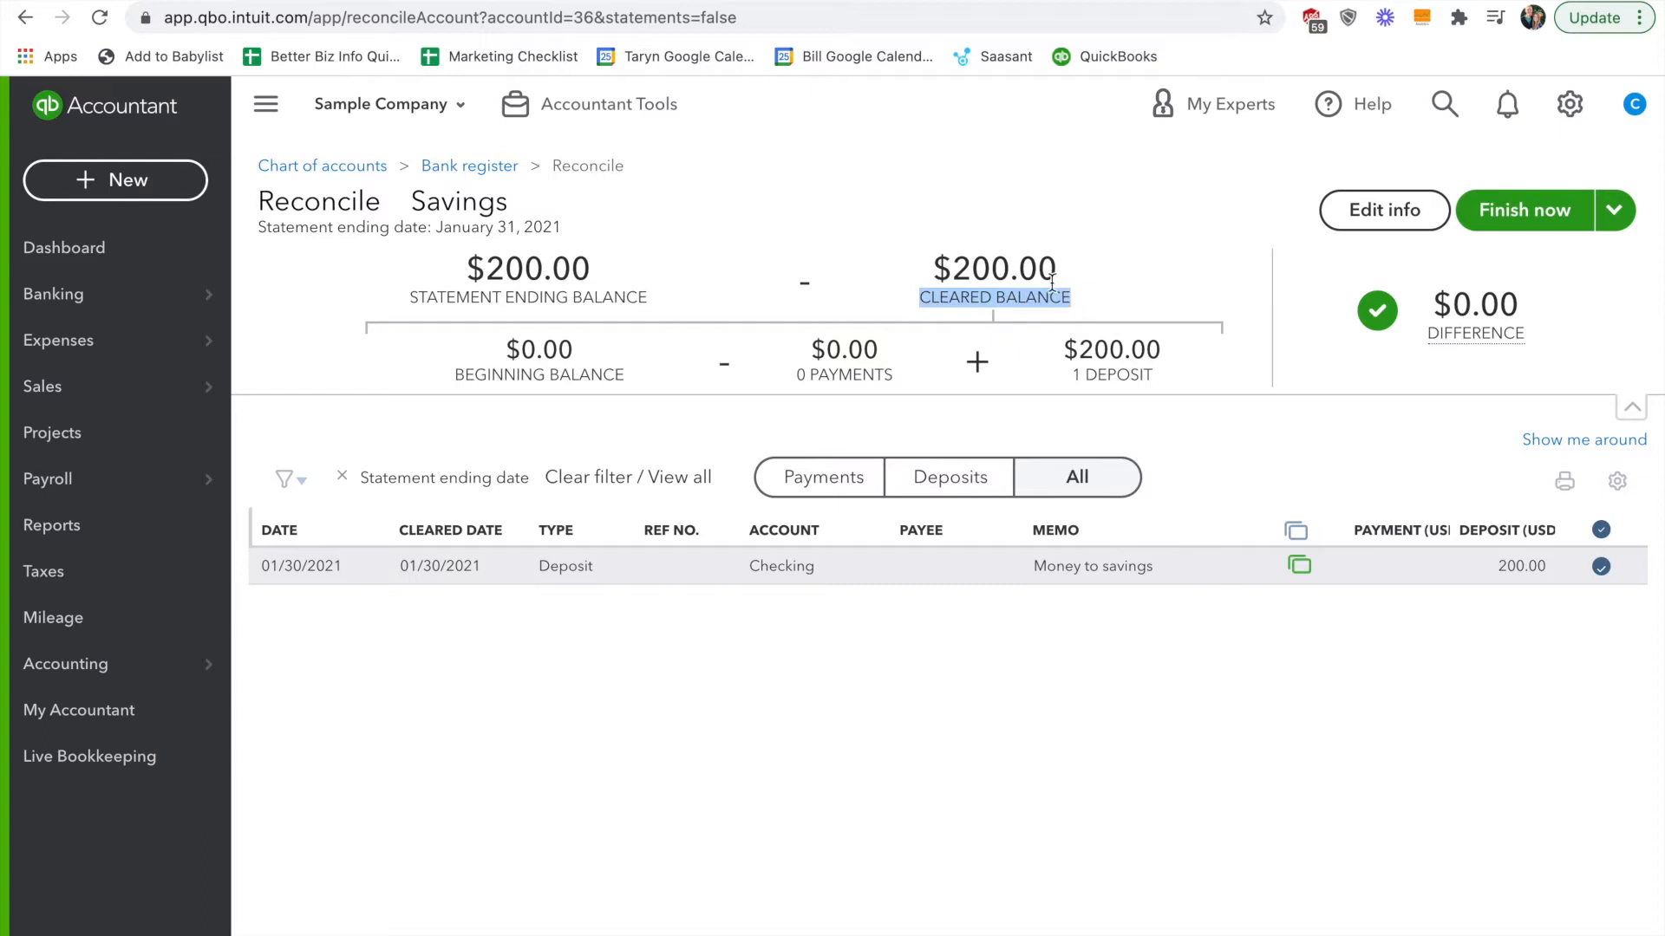
left_click(1094, 301)
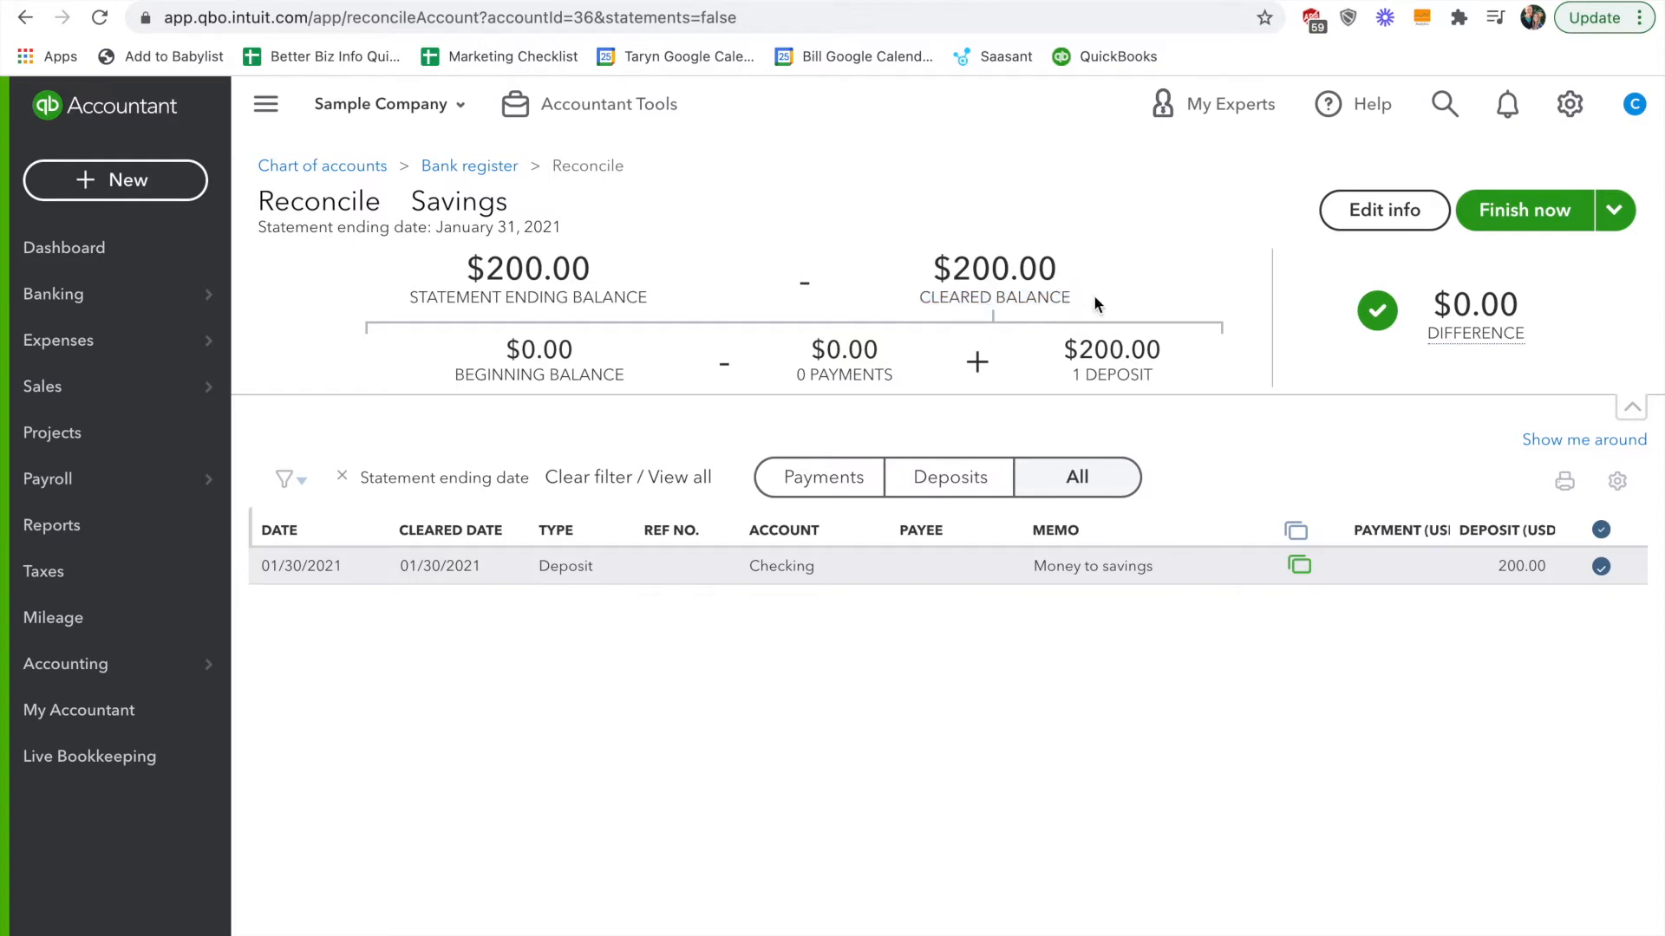
mouse_move(1505, 304)
Step: Compare the reconciliation's listed transactions with the bank statement in Preview, and recheck the difference in QuickBooks
key("ctrl+Up")
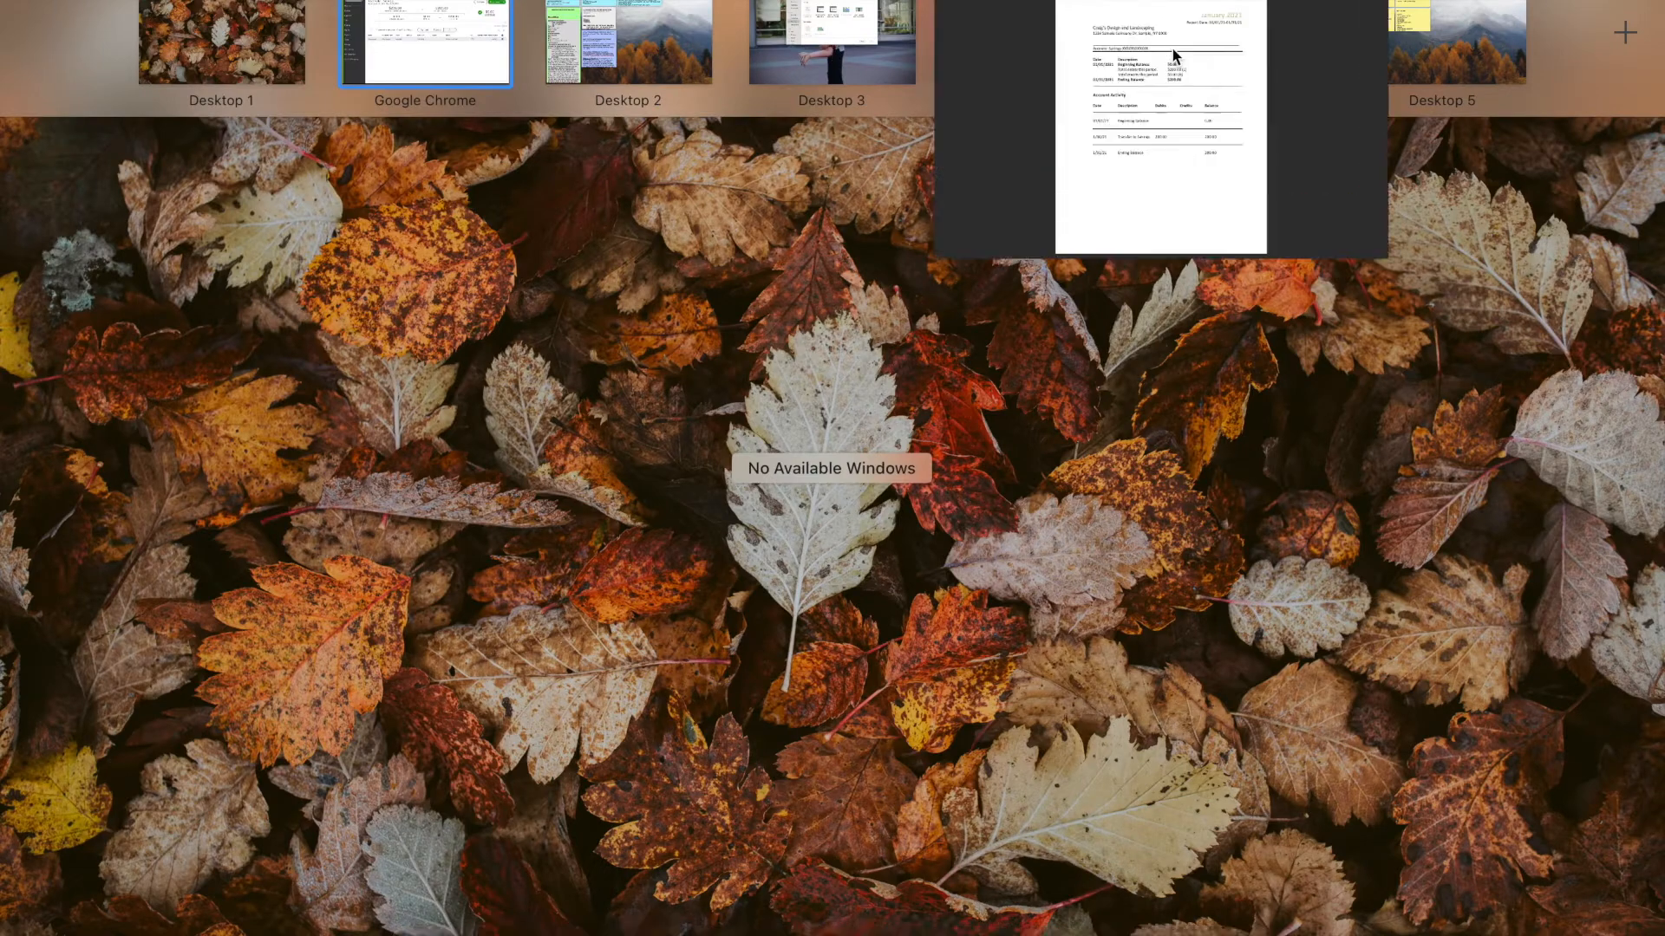
left_click(1172, 49)
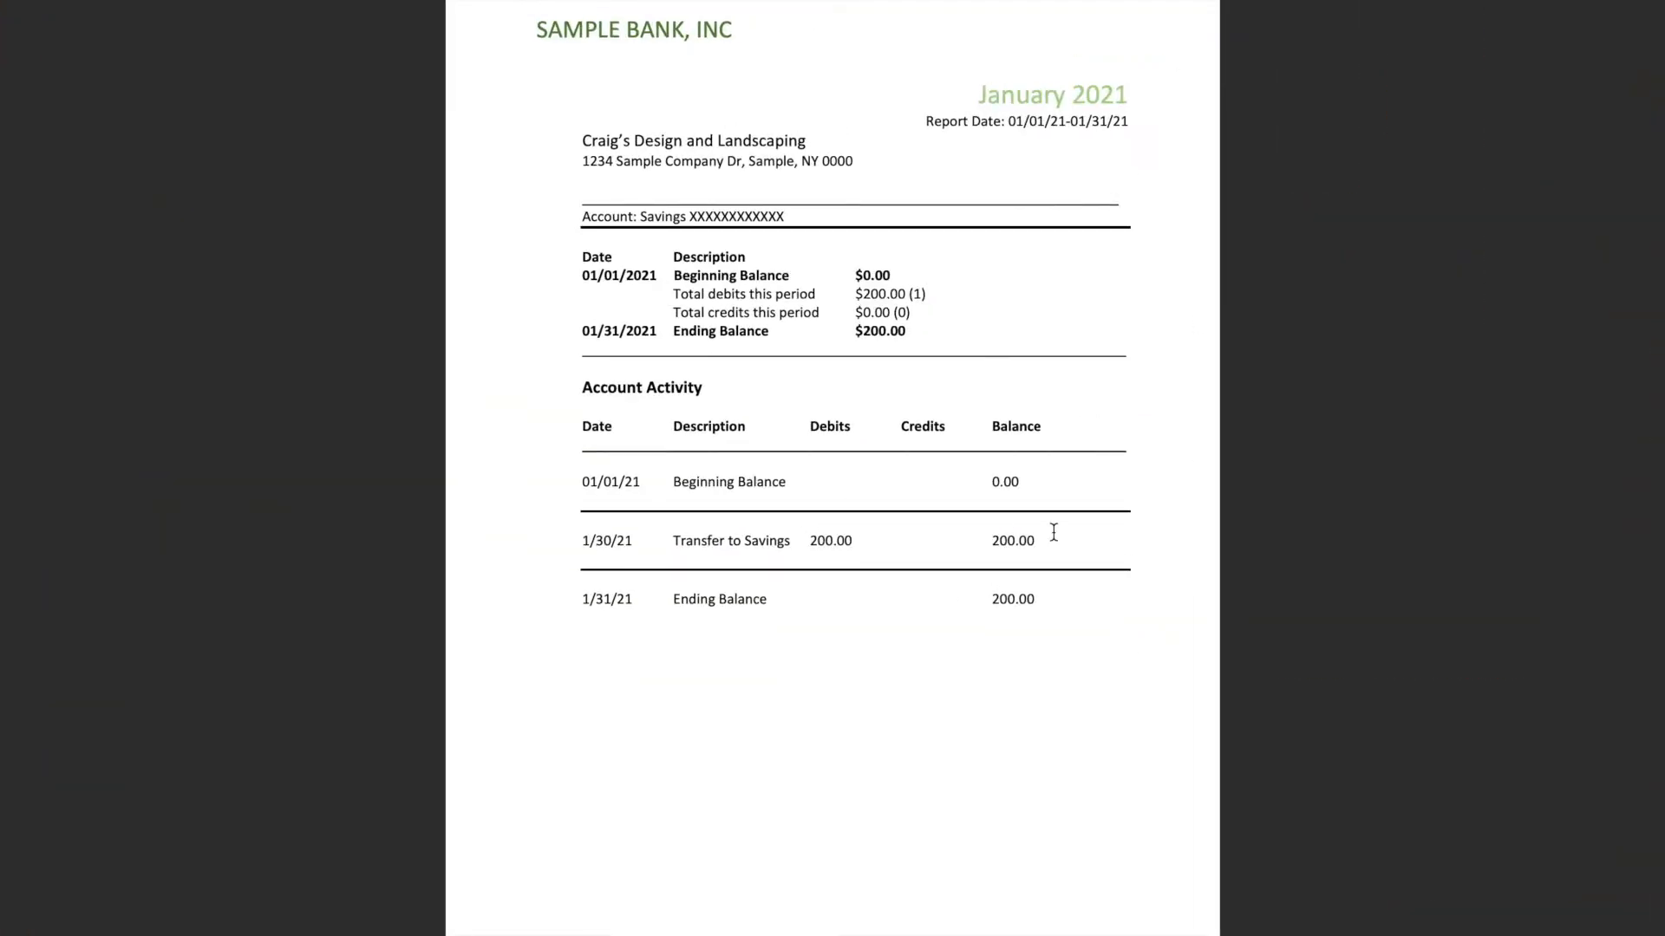
key("ctrl+Up")
left_click(460, 39)
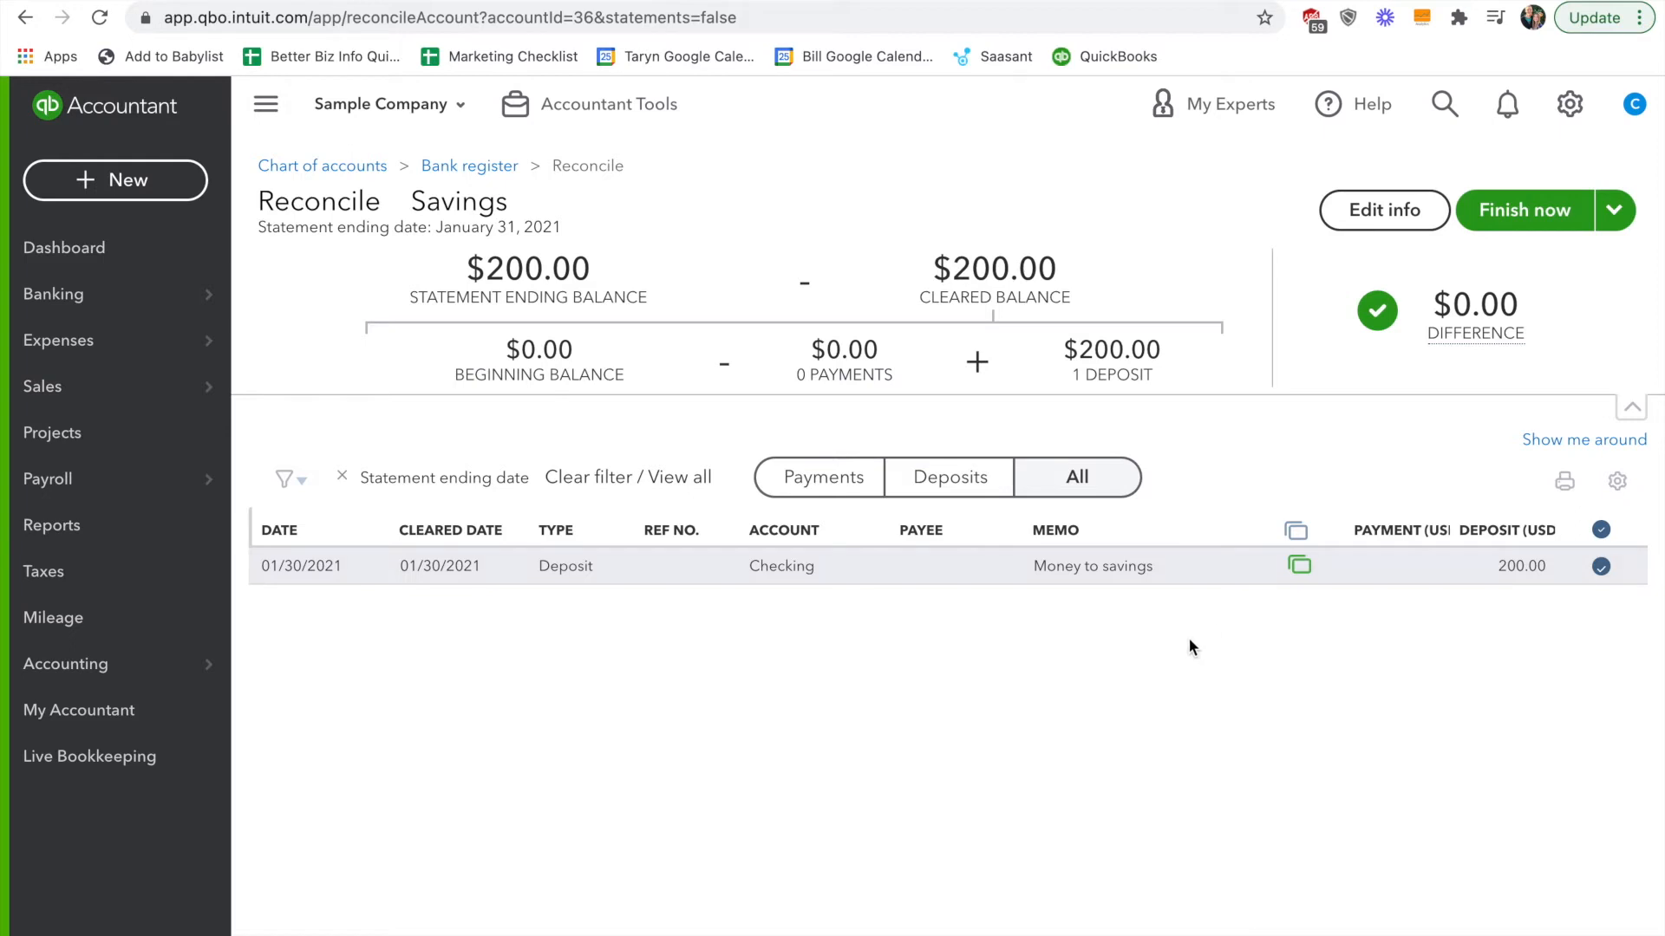
mouse_move(1491, 335)
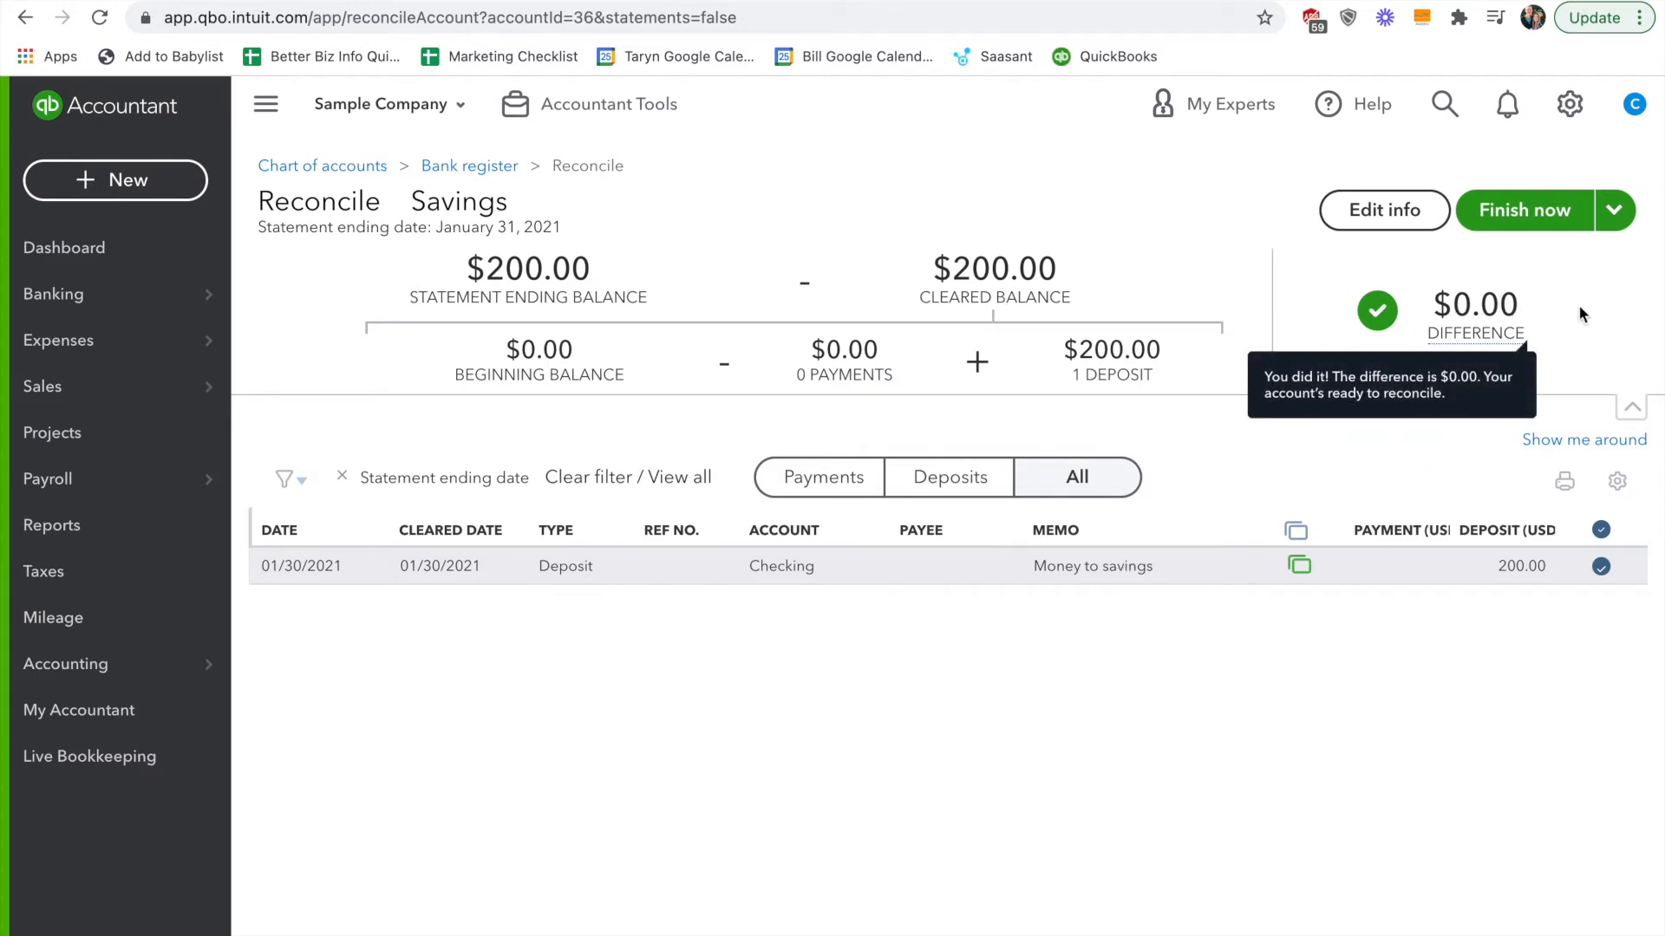
Step: Finish the Savings reconciliation and dismiss the completion dialog without opening the report
left_click(1537, 224)
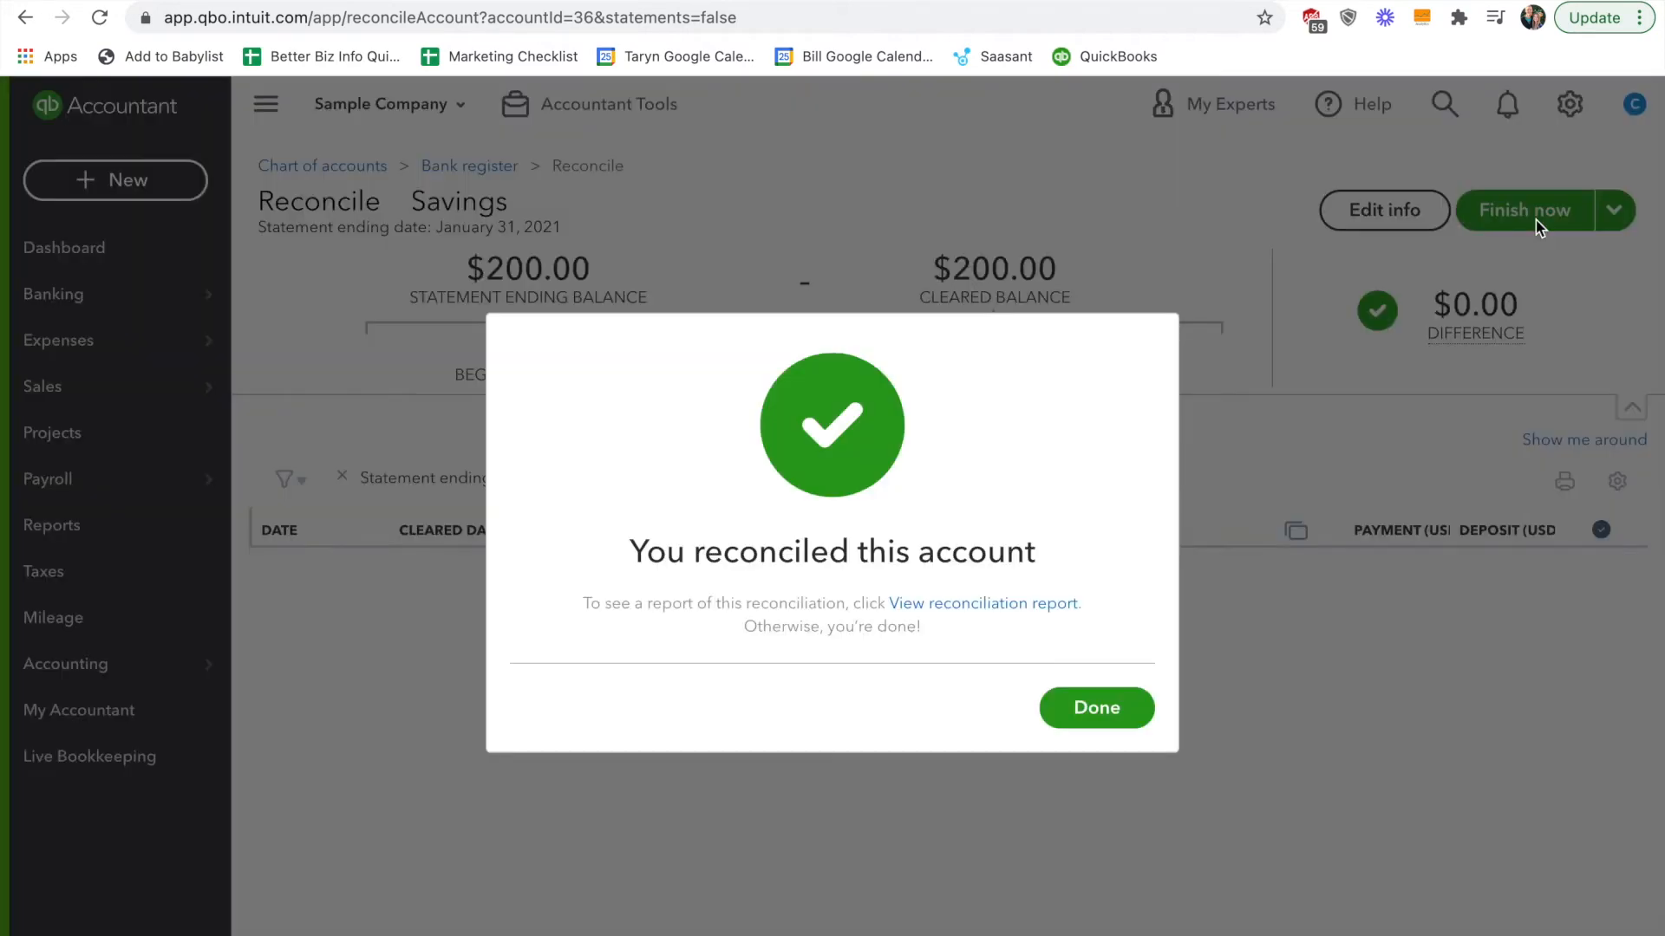
left_click(1113, 715)
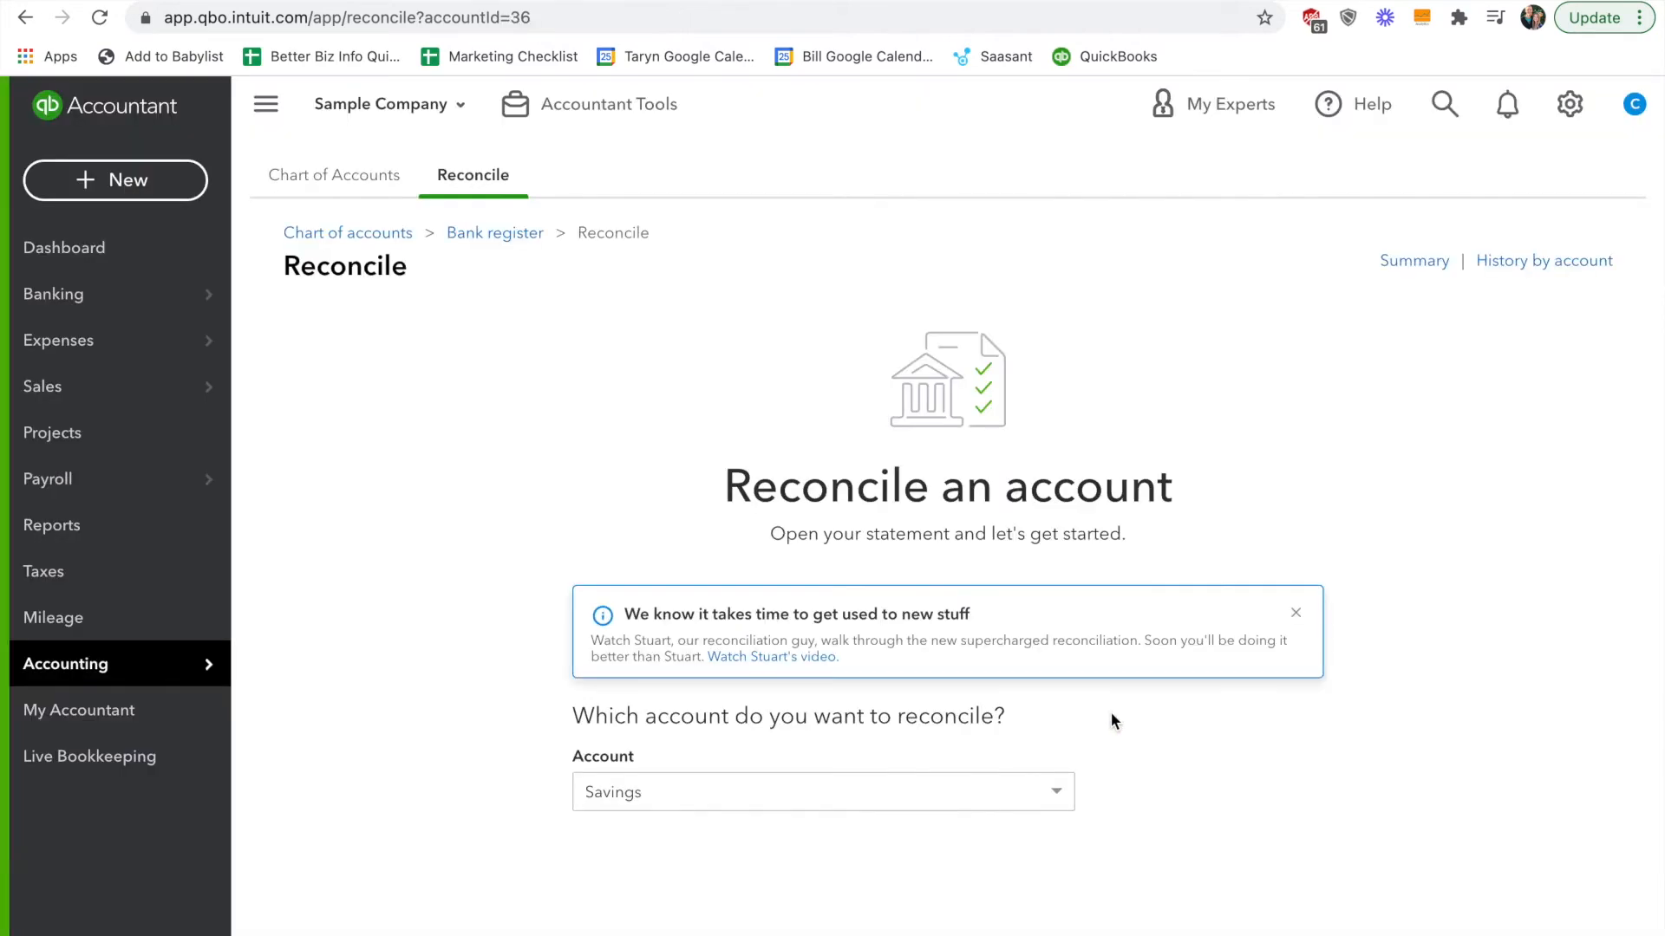
scroll(1112, 715, "down", 3)
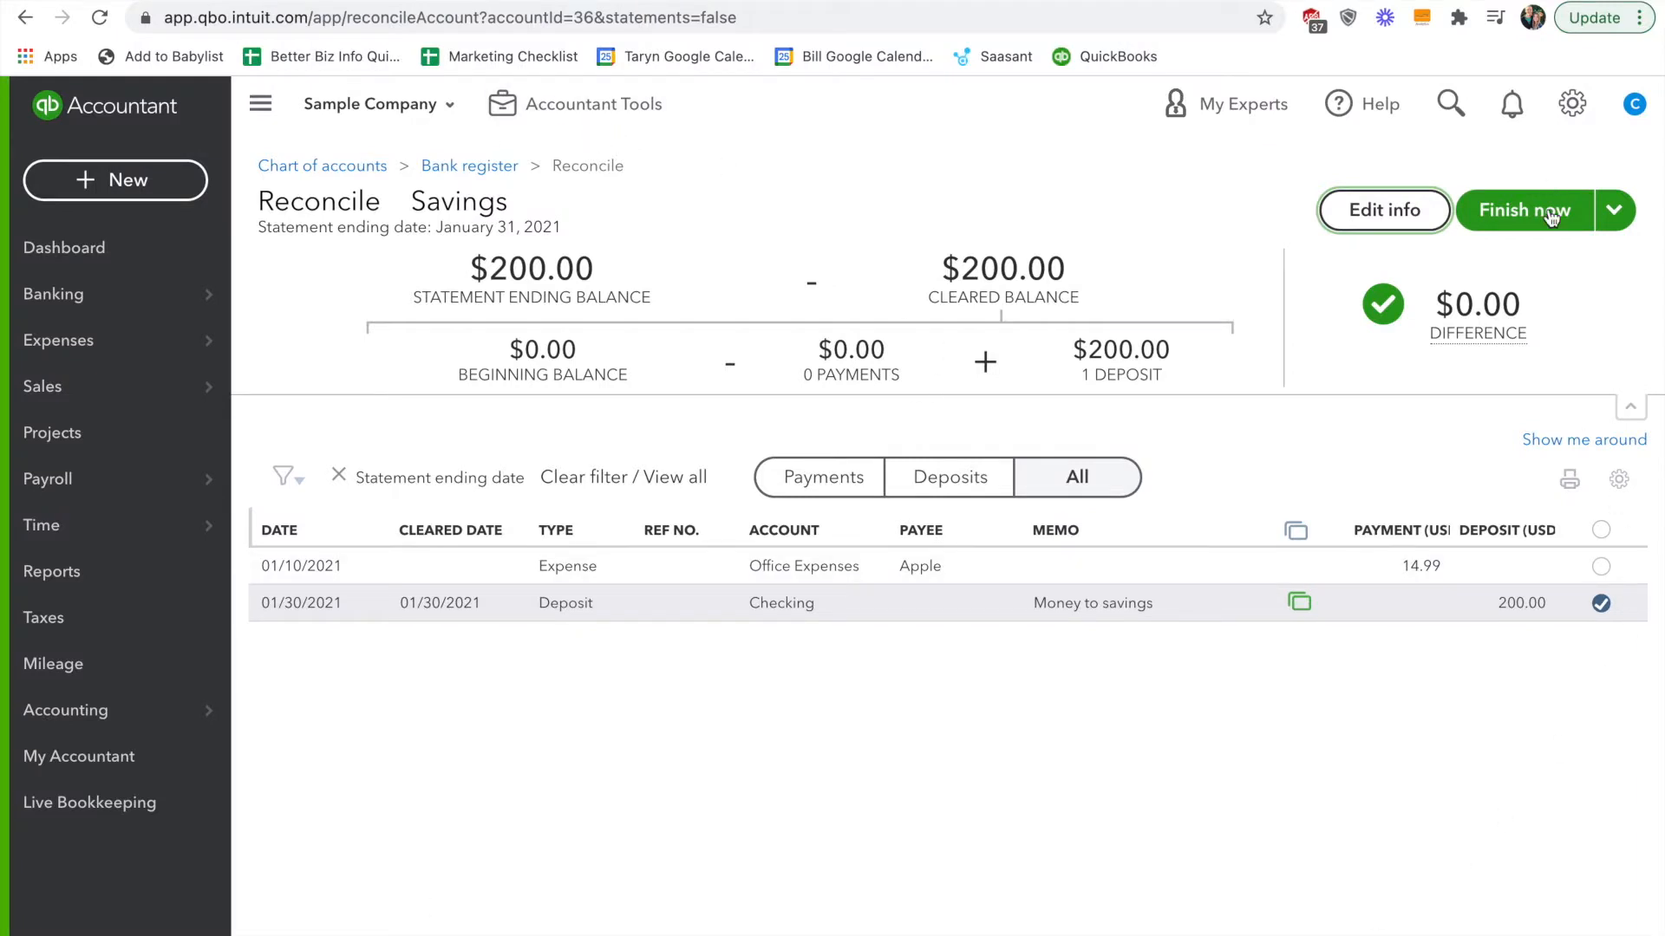
Step: Try including the 14.99 Apple expense in the Savings reconciliation, and deselect it again
mouse_move(1509, 309)
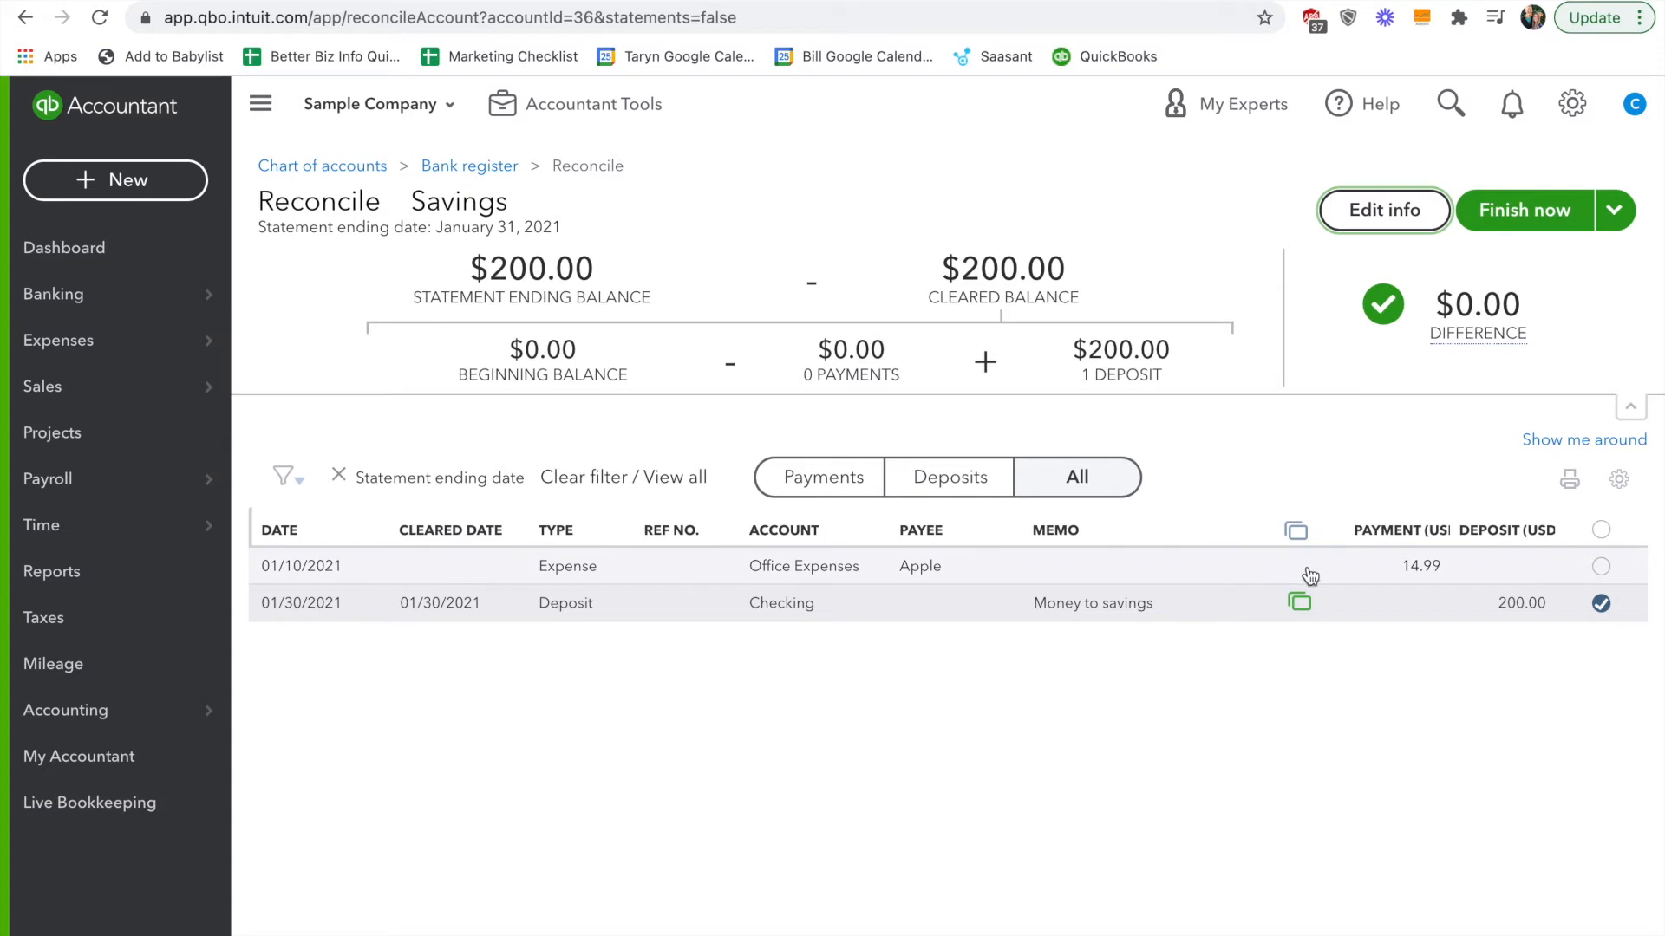
left_click(1601, 567)
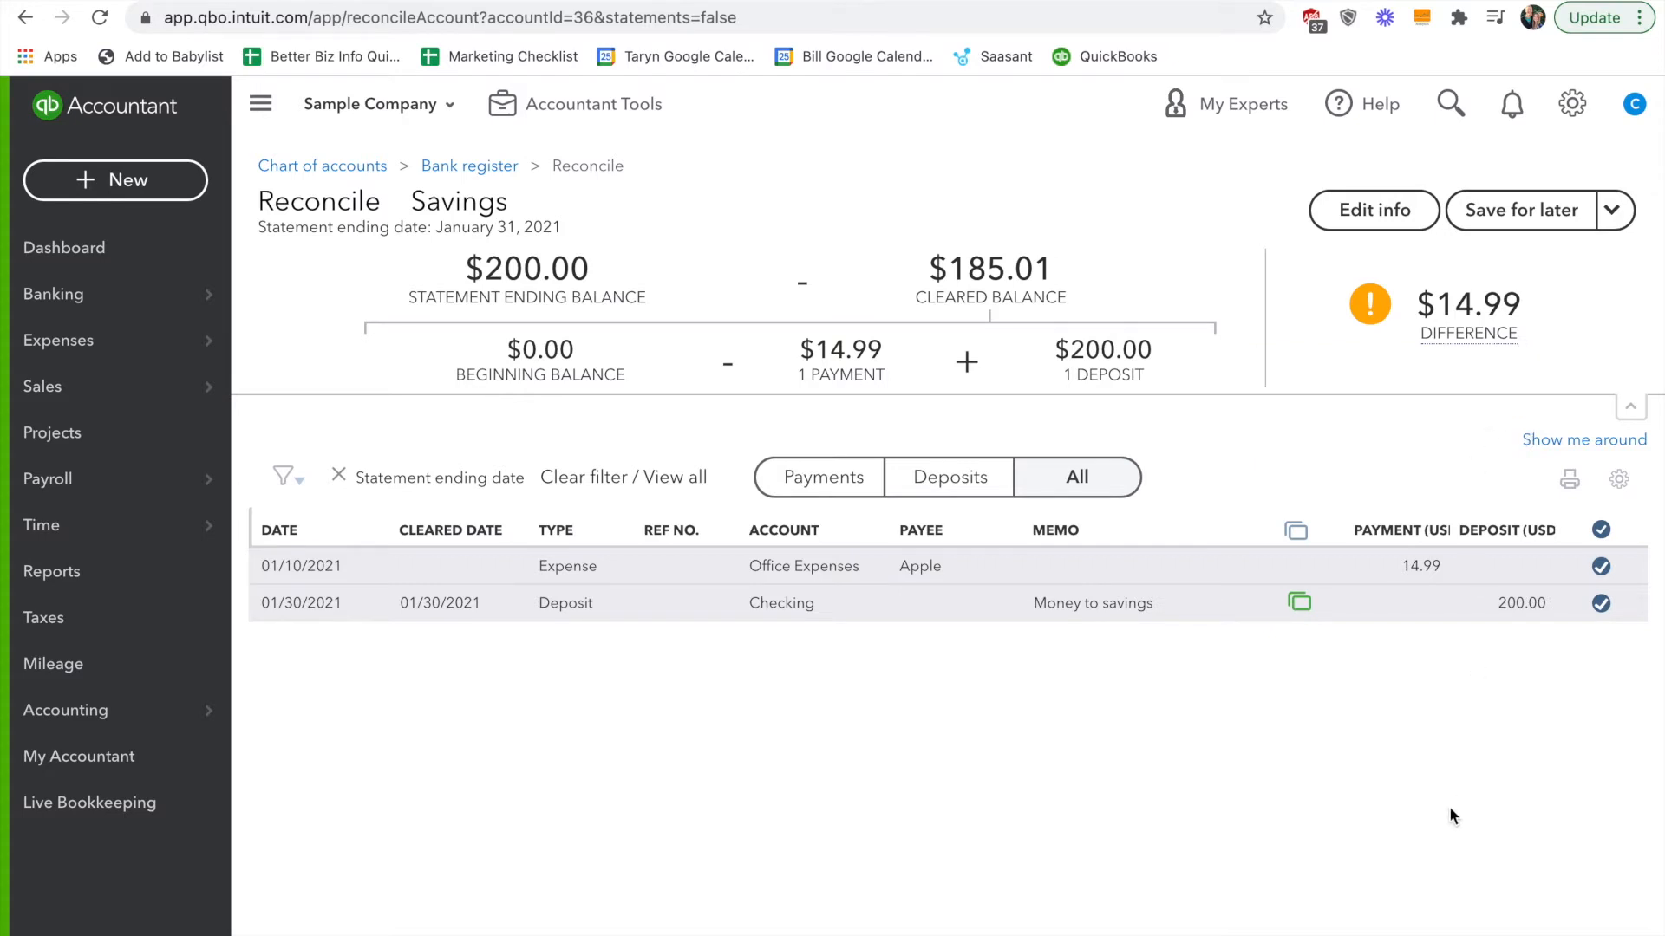
left_click(1601, 567)
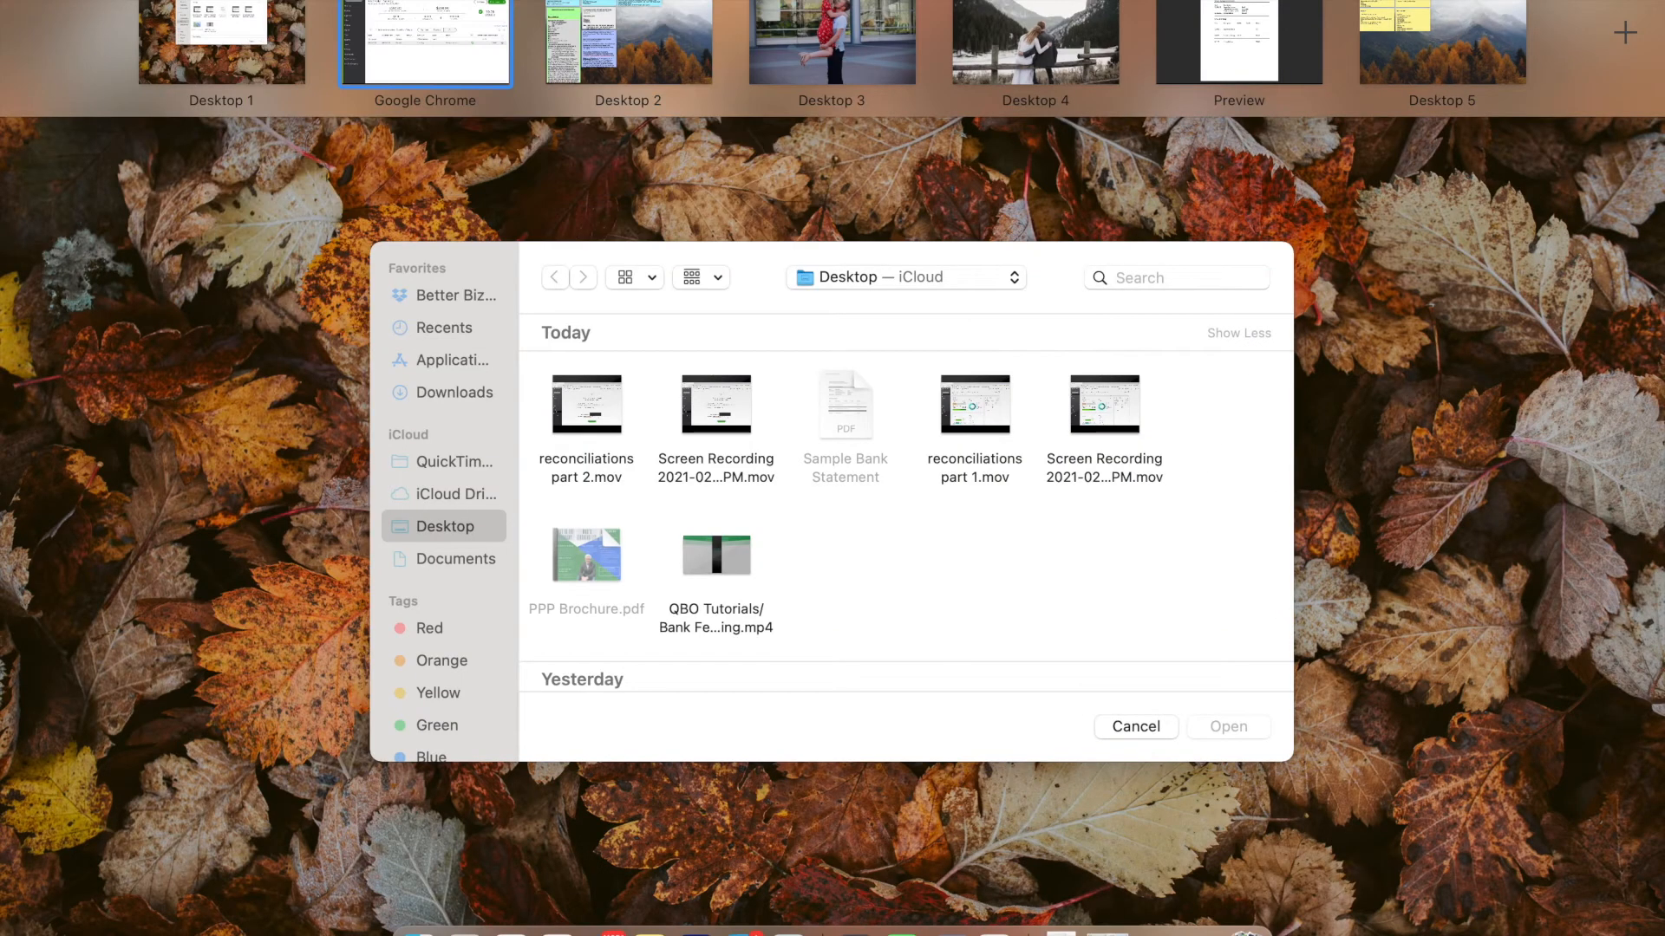
Step: Check the transfer transaction and its balance on the bank statement in Preview, and return to the reconciliation in Chrome
left_click(1311, 40)
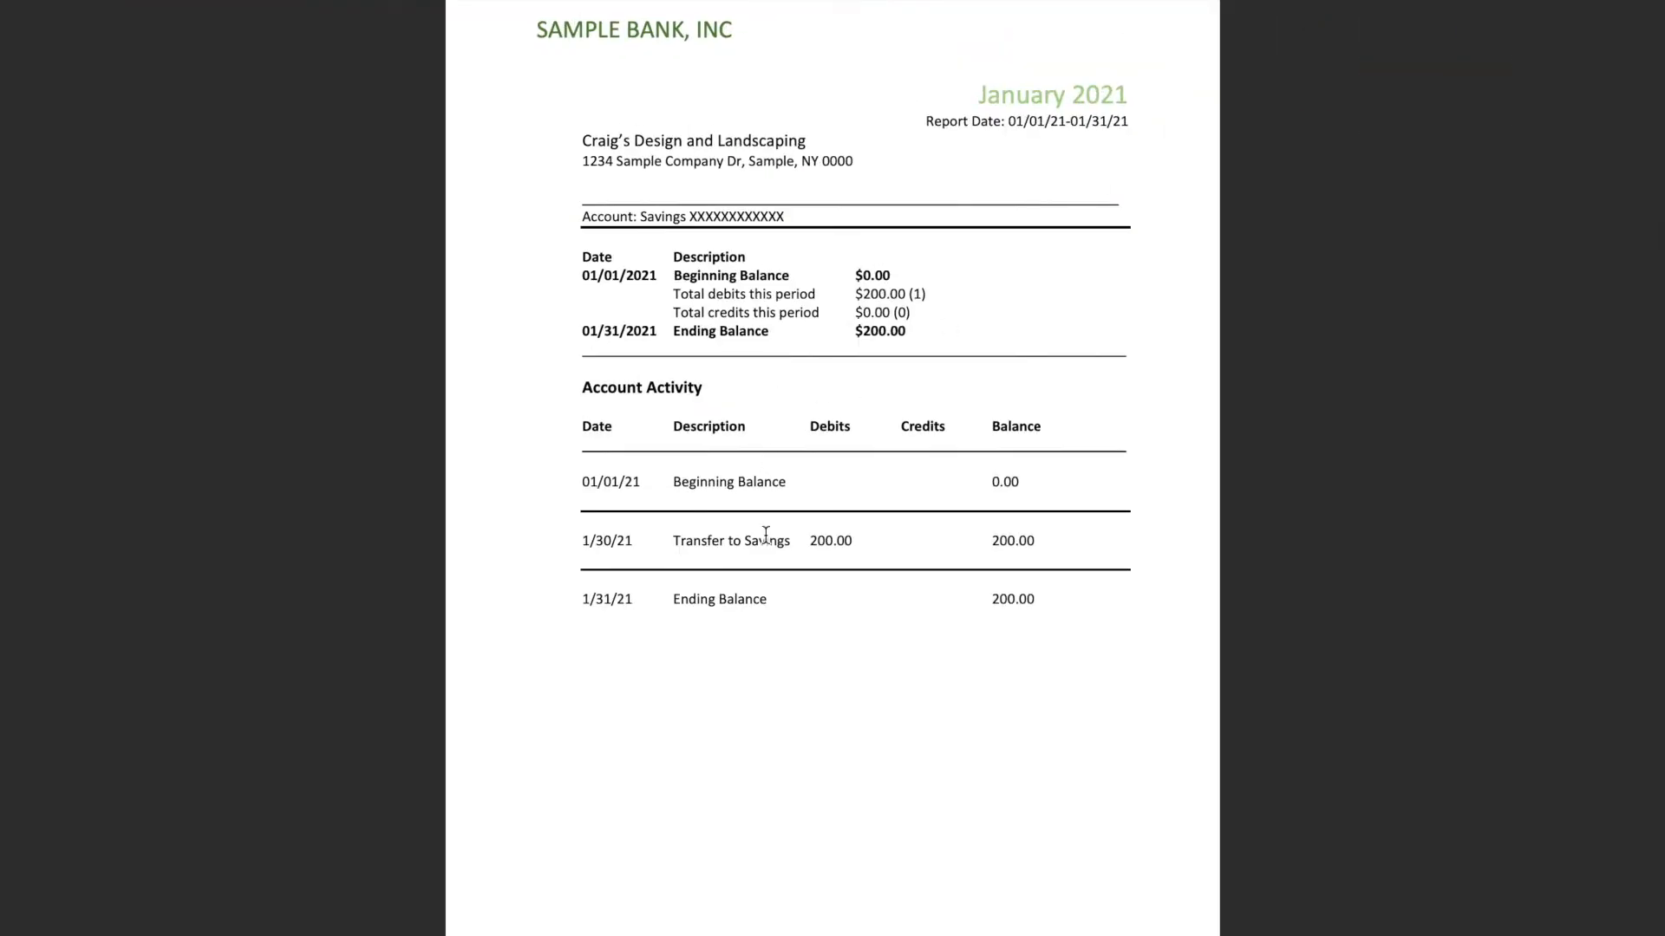
left_click(983, 541)
left_click_drag(982, 540, 1040, 540)
left_click(1041, 540)
double_click(1011, 540)
left_click(1058, 542)
double_click(998, 540)
left_click(1063, 541)
double_click(998, 547)
left_click(1071, 542)
key("ctrl+Up")
left_click(481, 88)
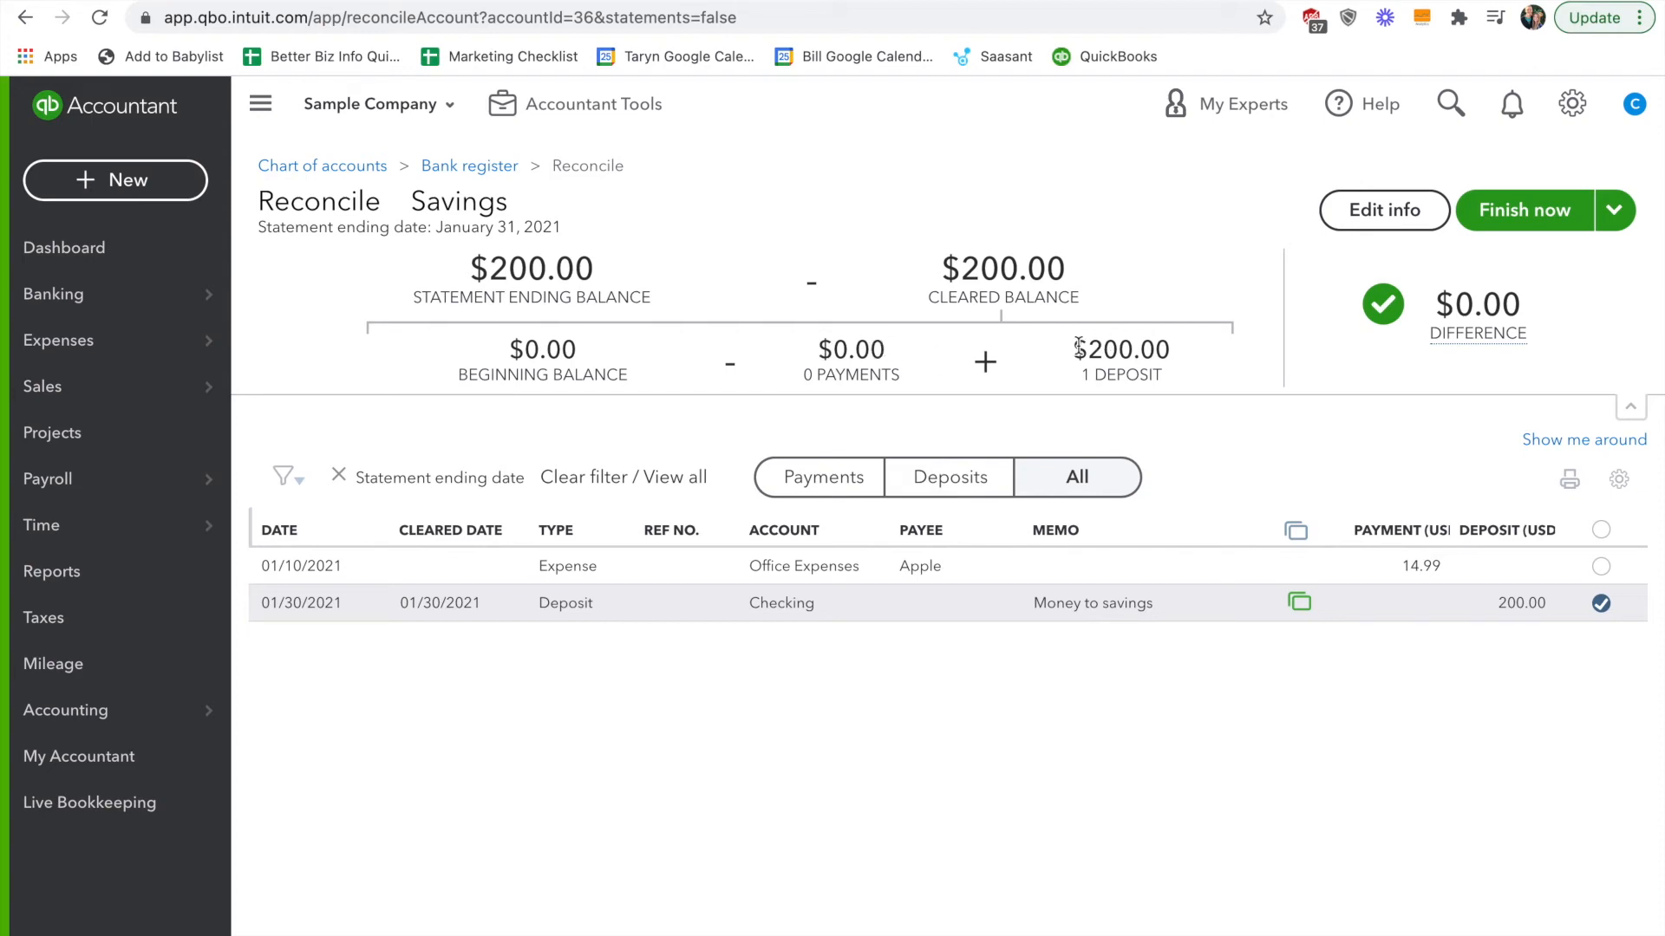
Step: Check the total debits and total credits for the period on the bank statement, and return to the reconciliation
key("ctrl+Up")
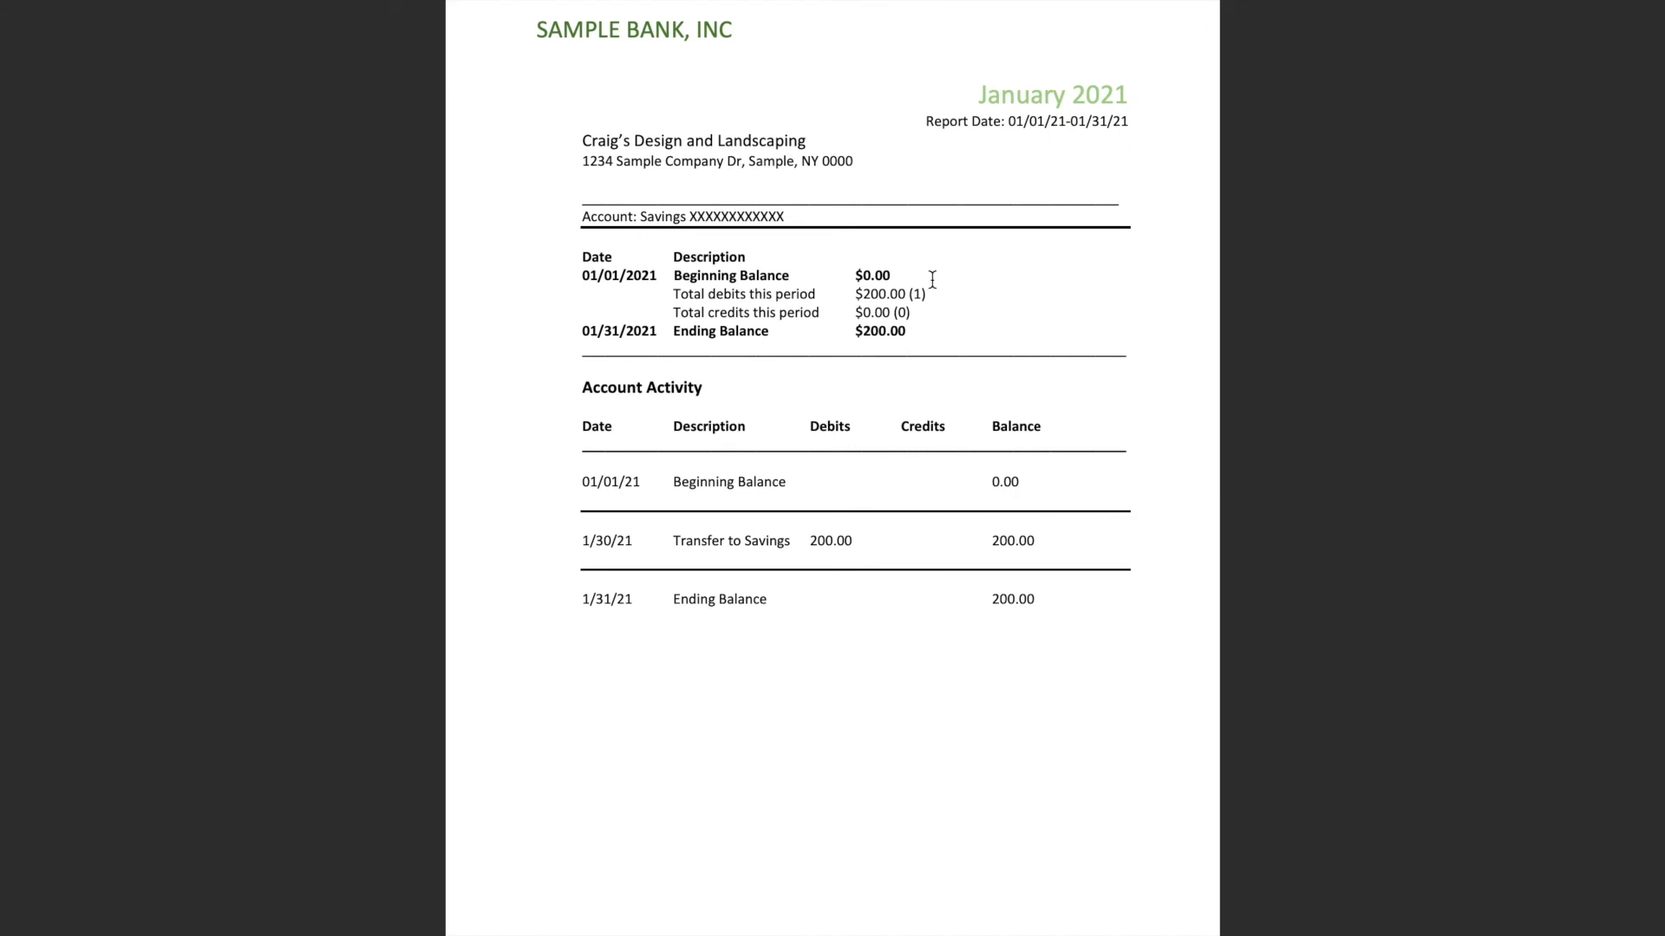
left_click(856, 294)
left_click_drag(856, 295, 910, 314)
left_click(939, 286)
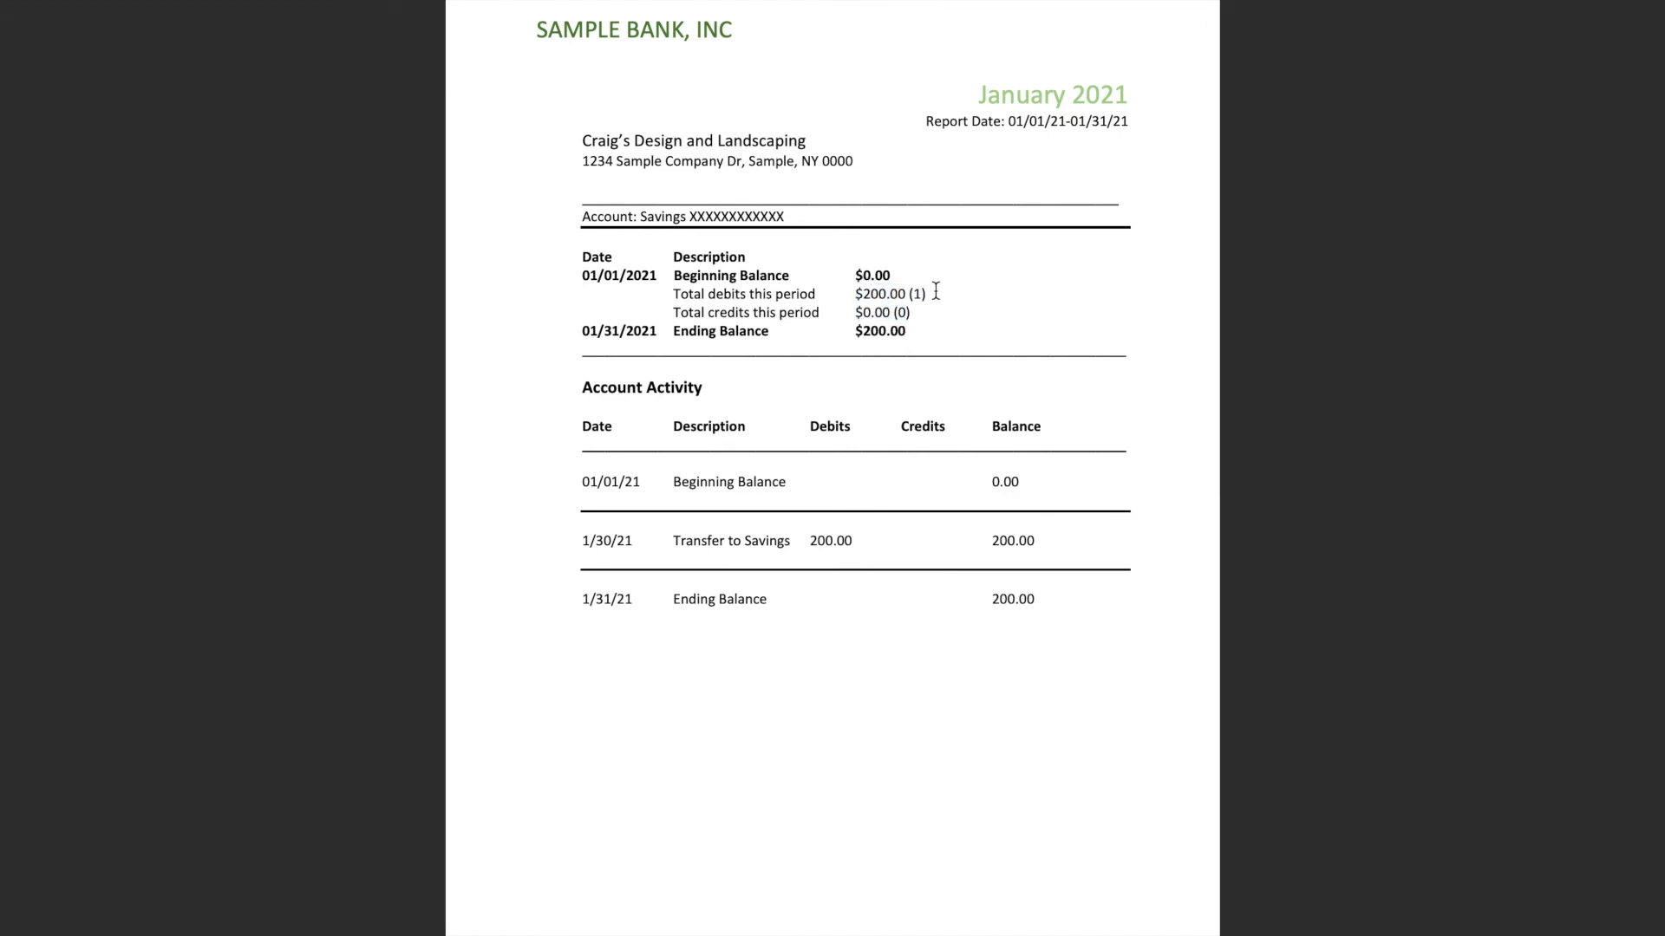
left_click_drag(913, 314, 837, 295)
left_click(890, 307)
key("ctrl+Up")
left_click(449, 7)
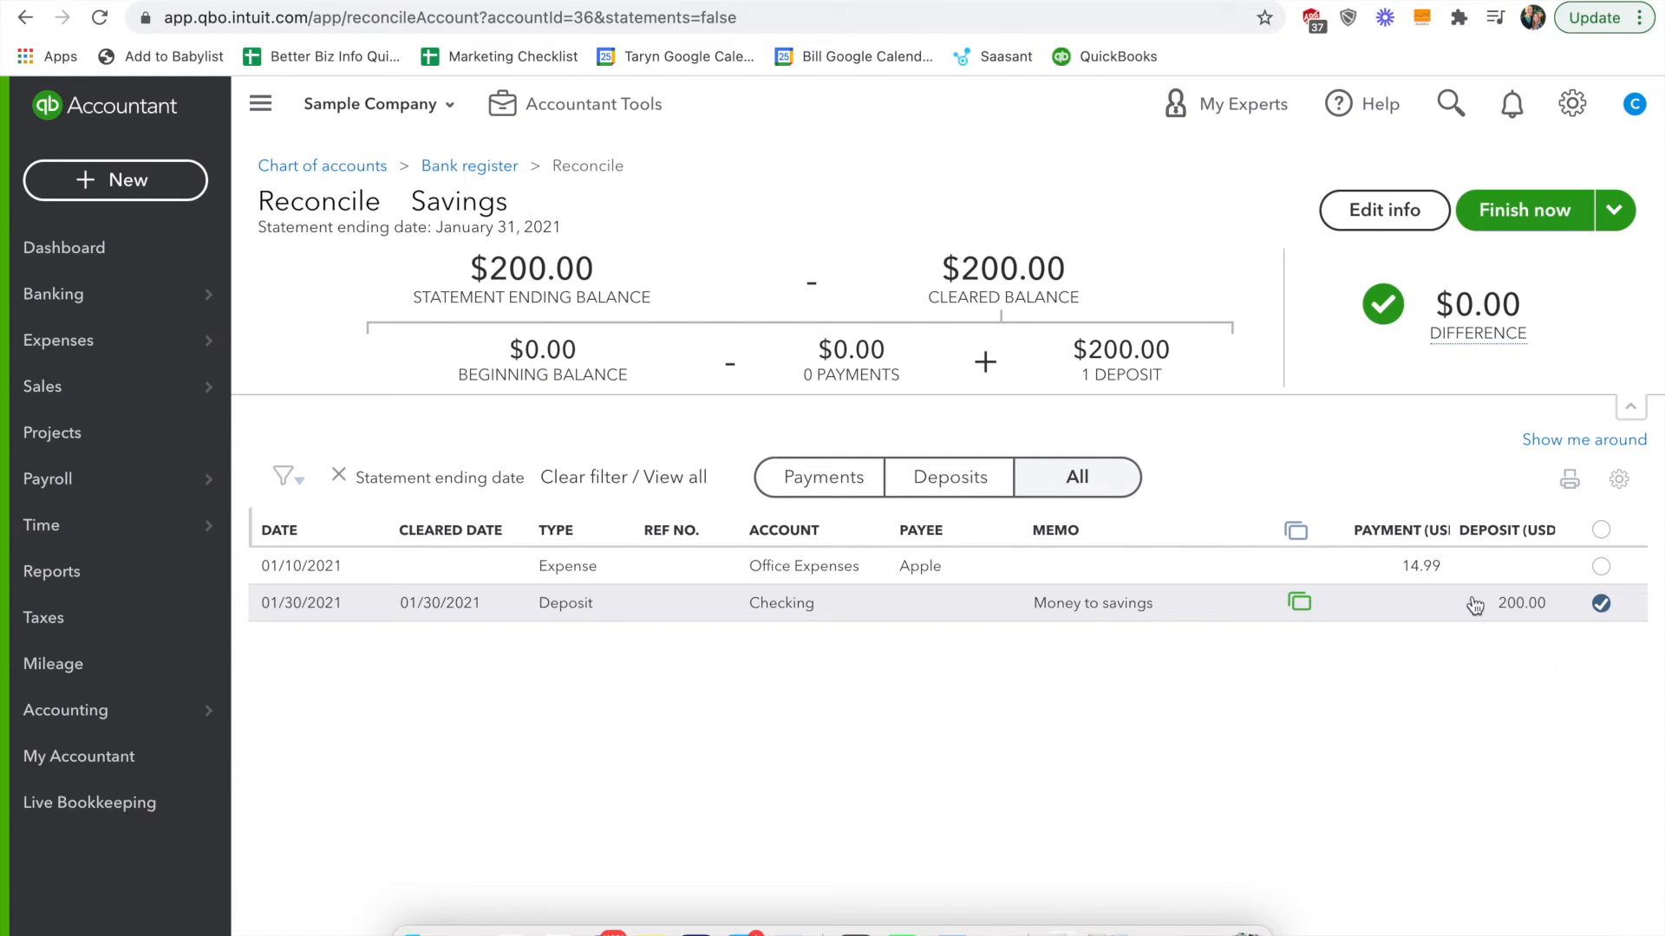
Step: Delete the 14.99 Apple expense dated 01/10/2021 from the Savings account and return to the reconciliation
left_click(1406, 575)
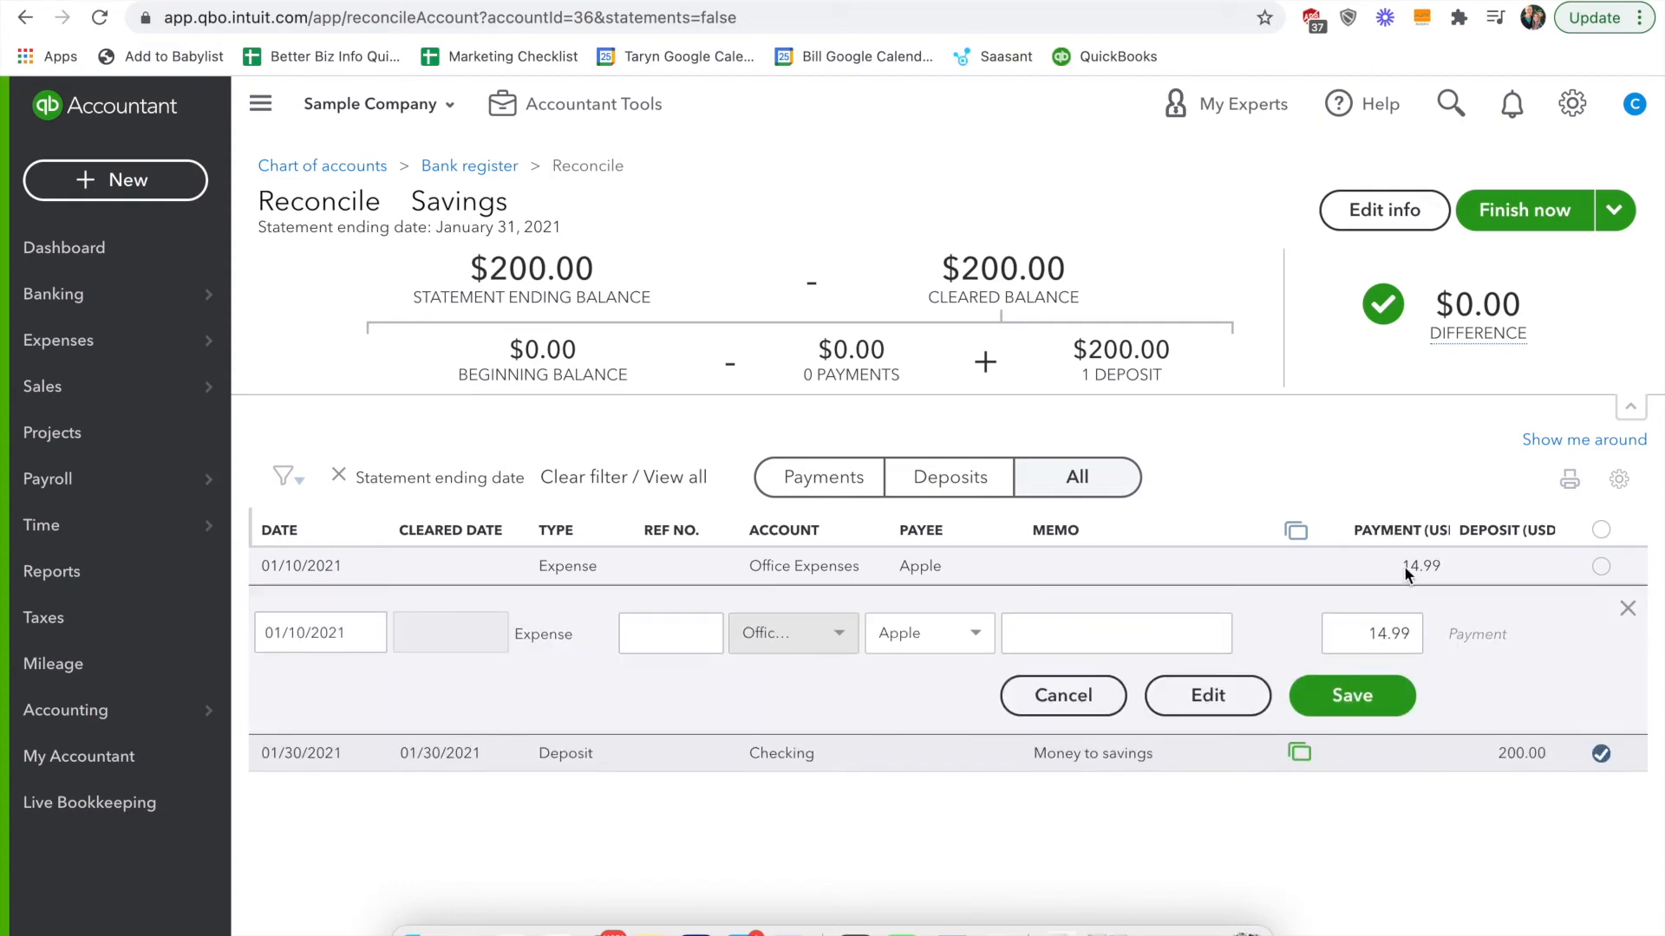
left_click(1206, 716)
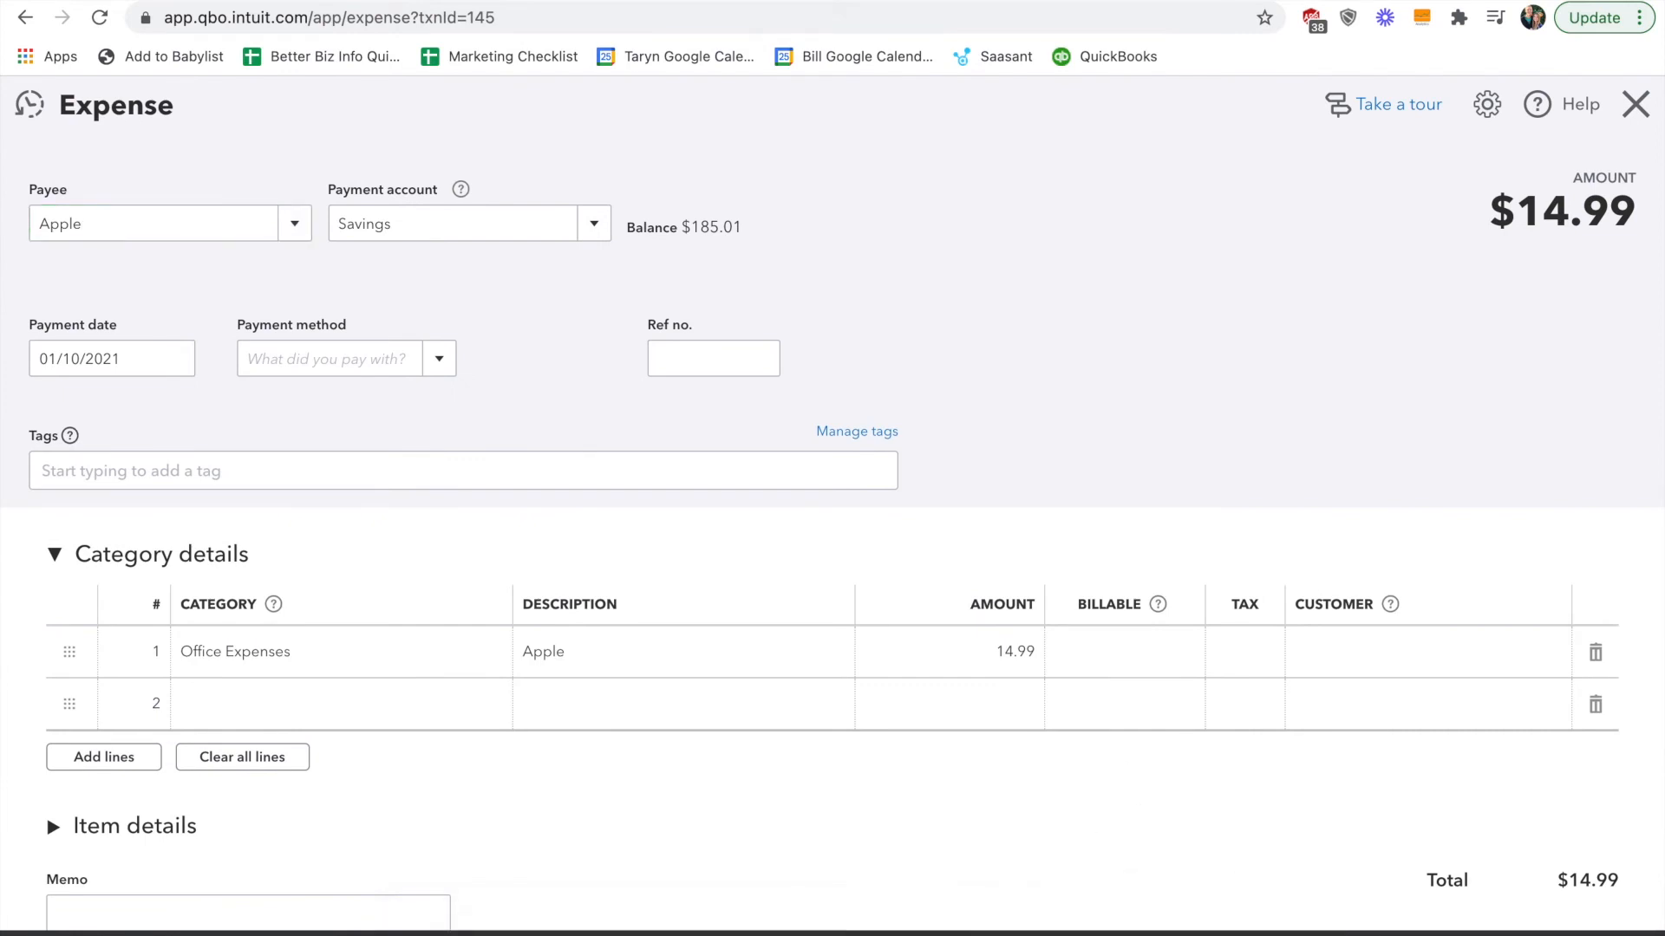
left_click(904, 926)
left_click(911, 806)
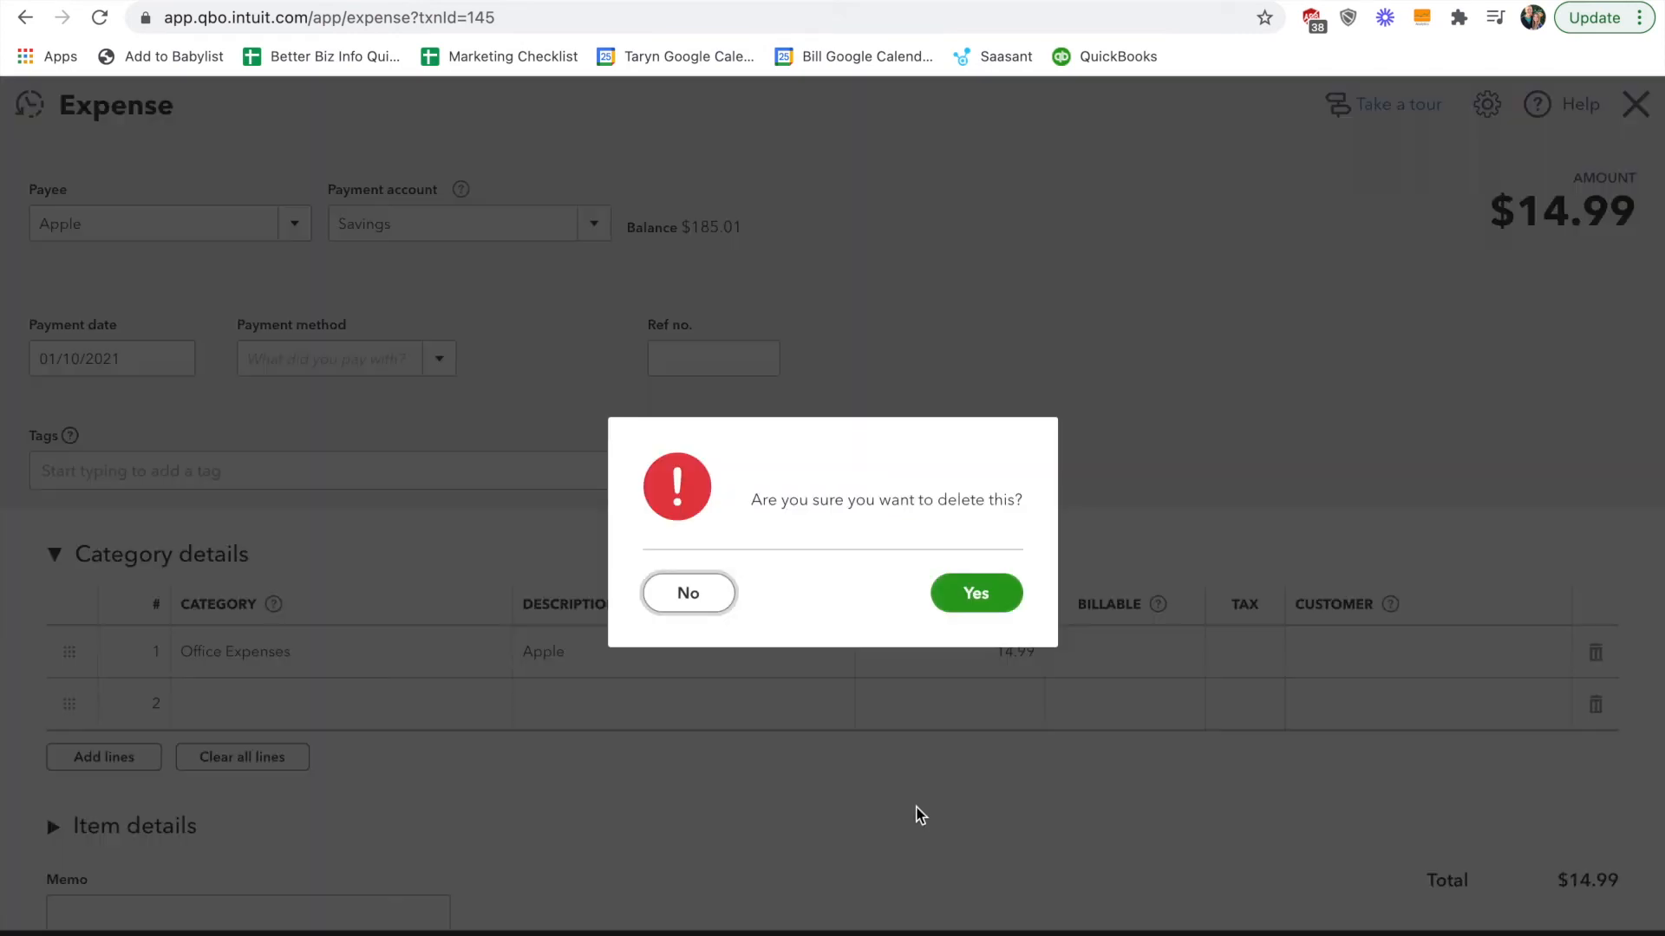
left_click(989, 594)
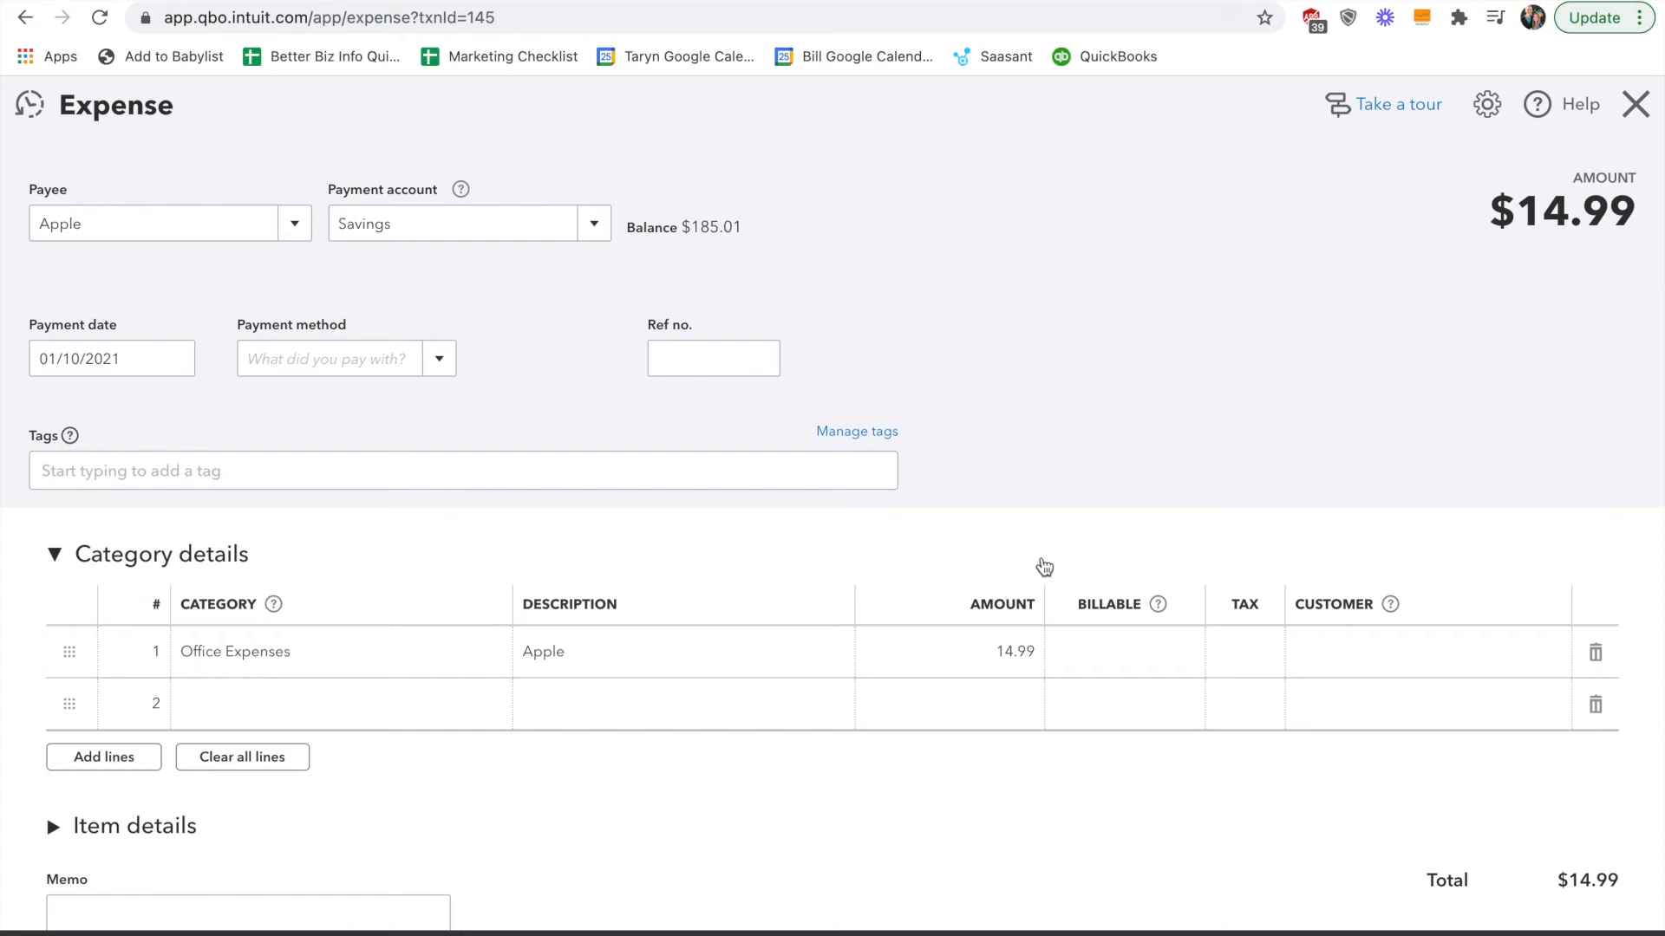
left_click(1636, 104)
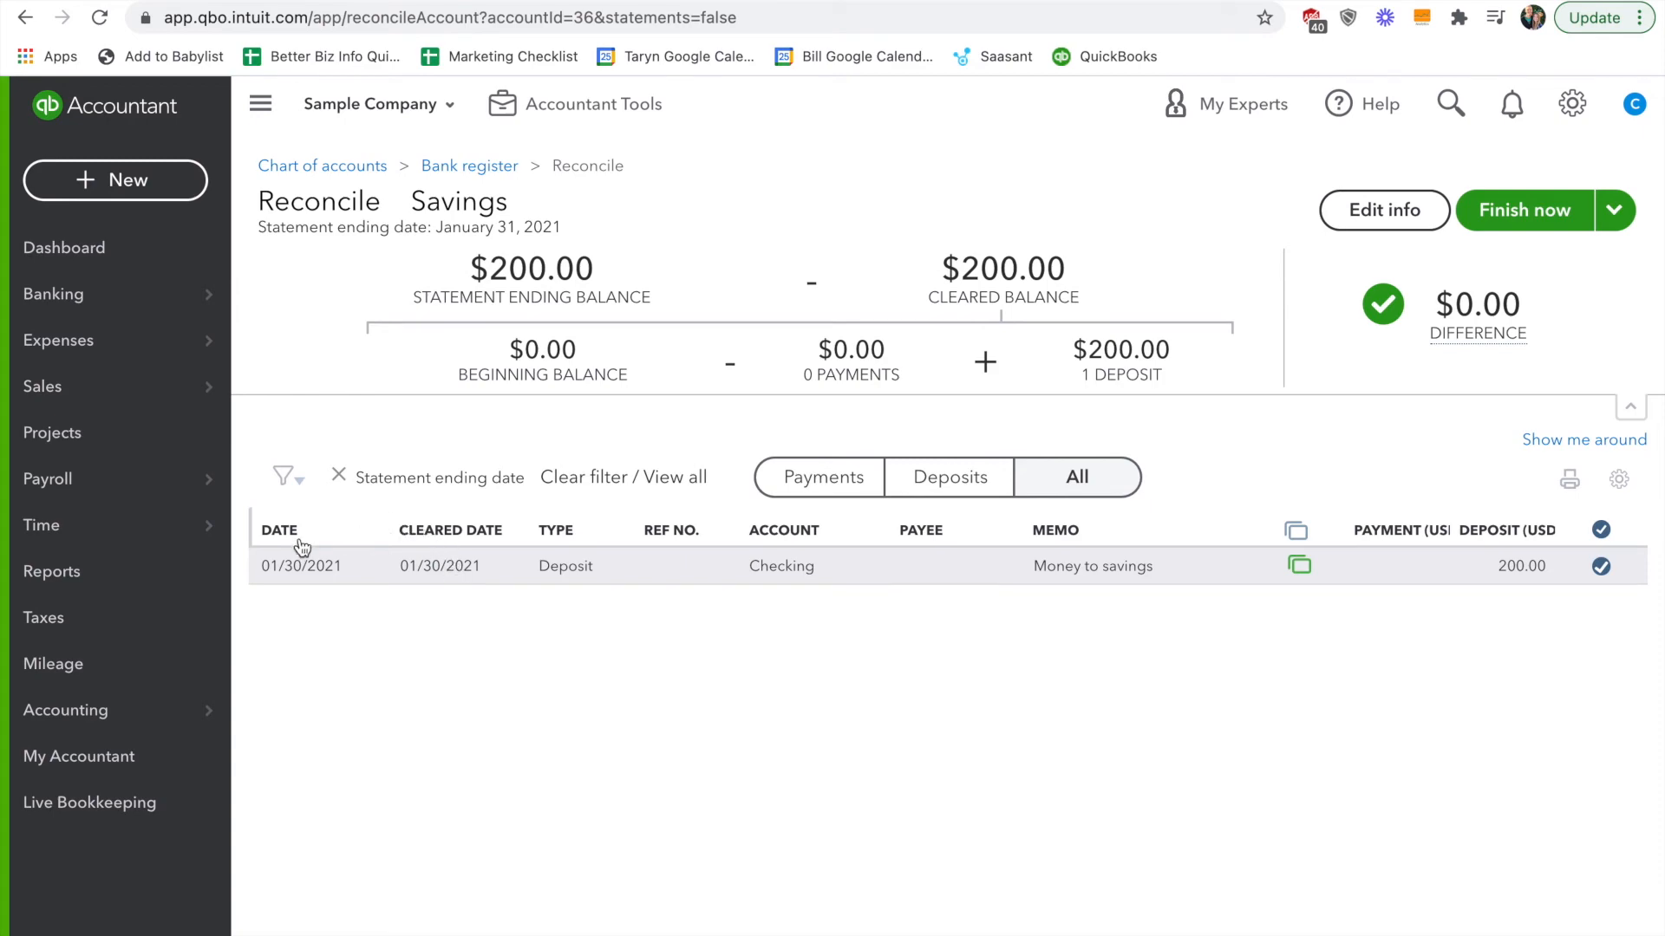
Step: Review the statement's ending balance and ending date, and the difference of the January Savings reconciliation, without changing anything
left_click(1385, 210)
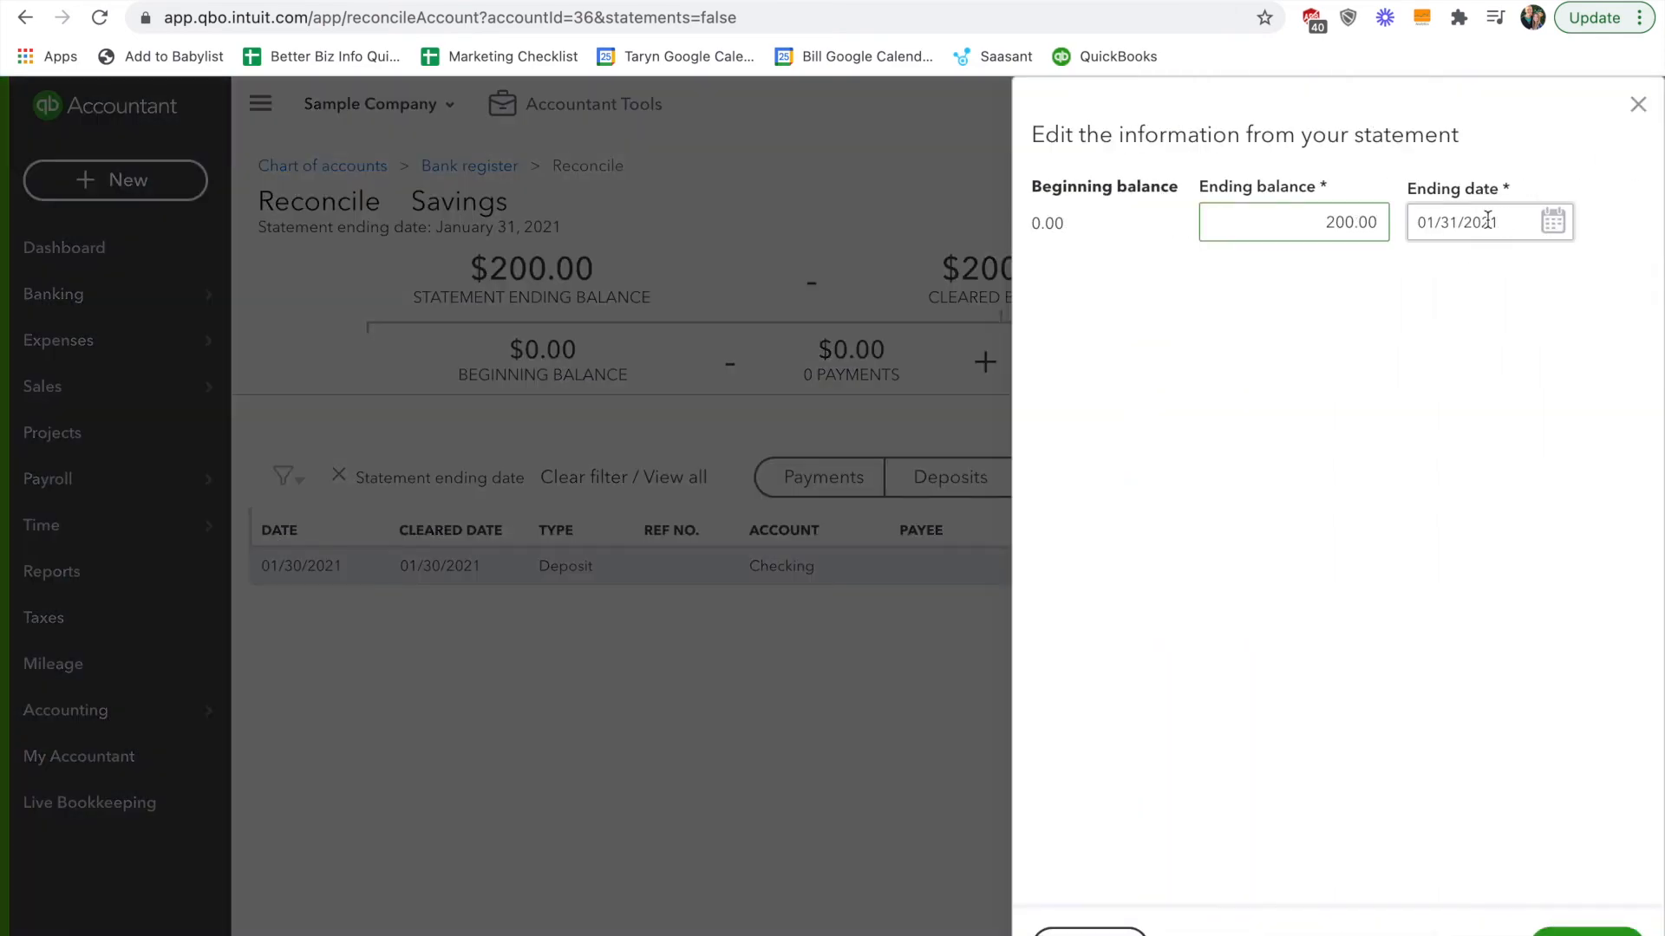
left_click(1090, 932)
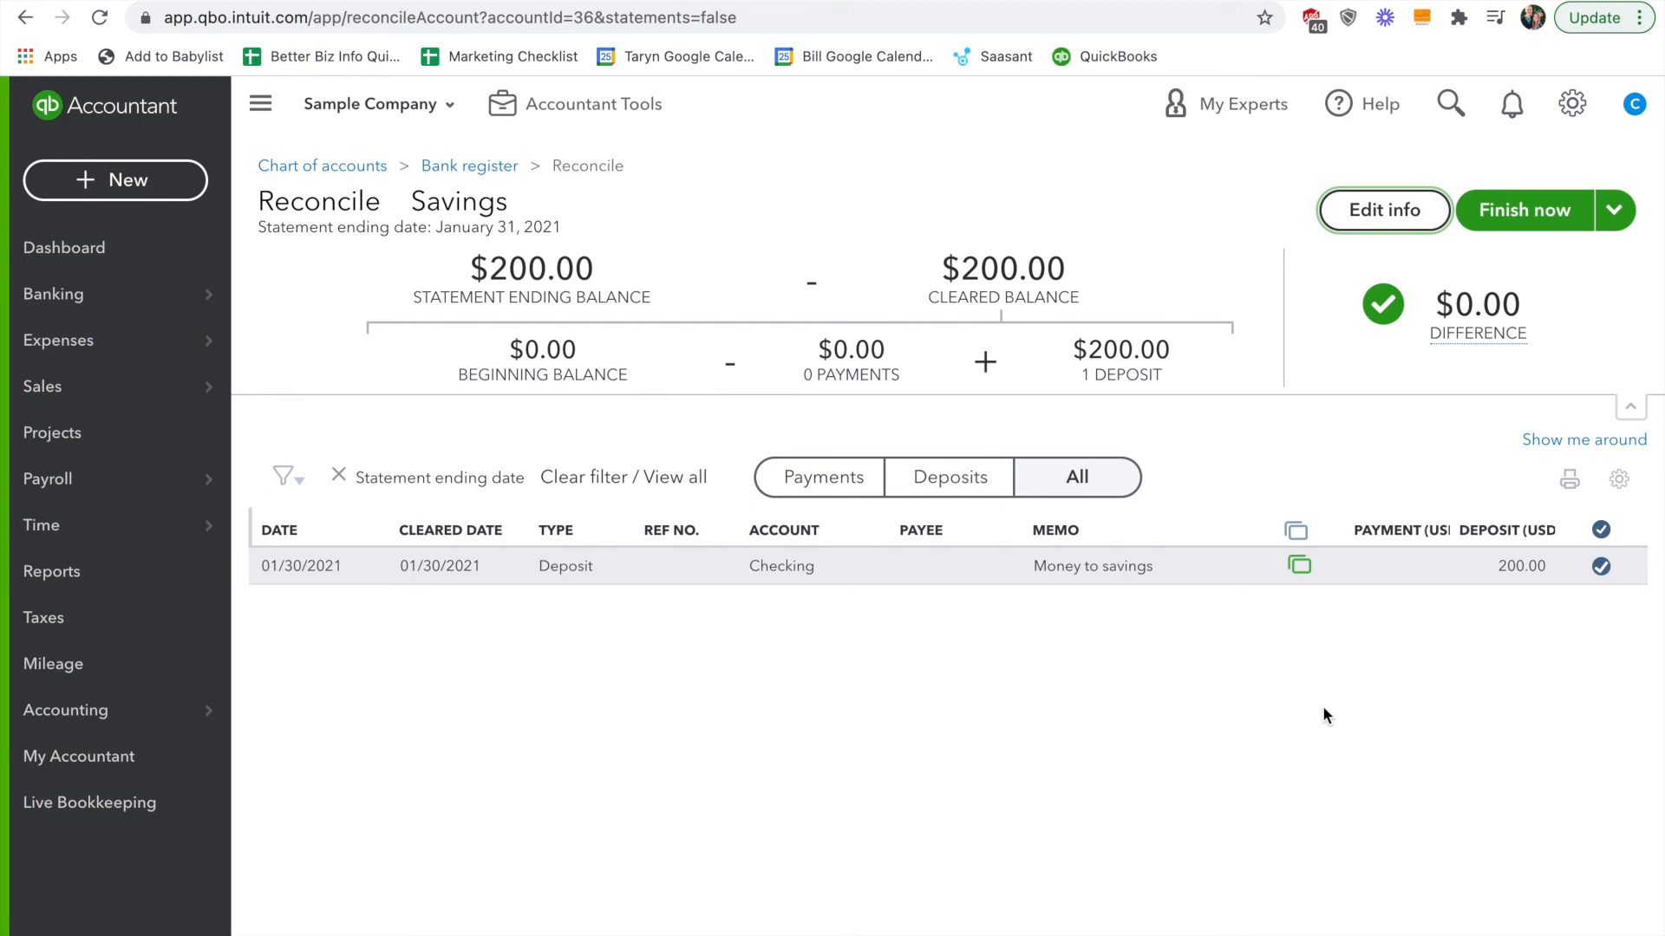
left_click_drag(1553, 337, 1429, 299)
left_click(1553, 278)
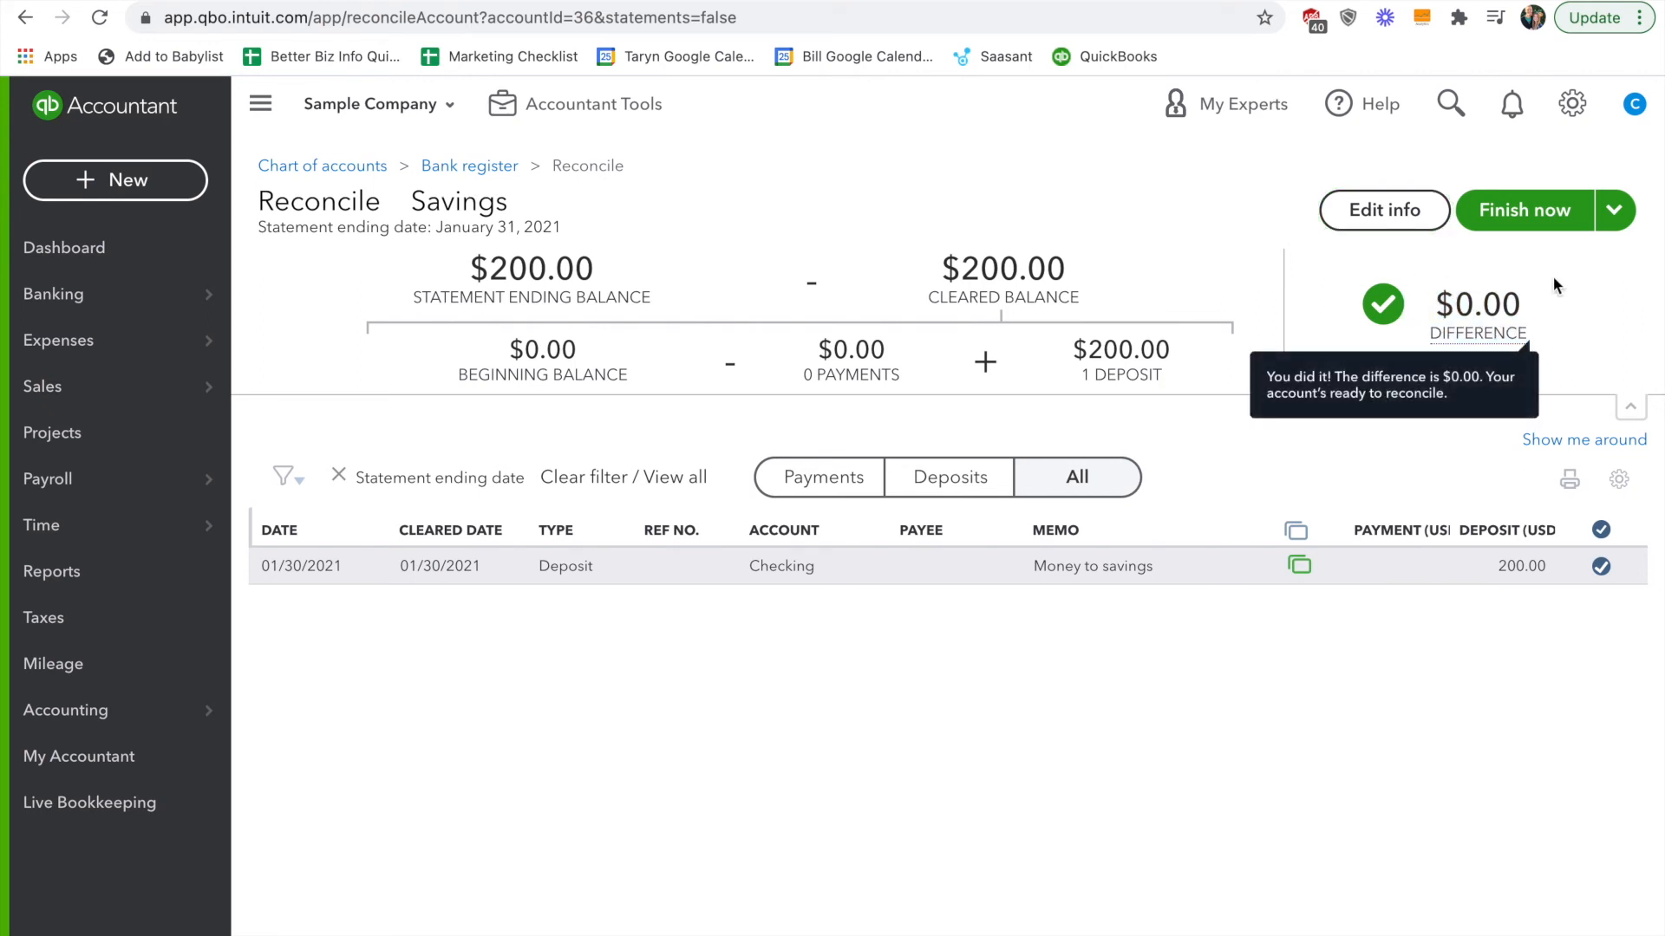
Step: Finish the Savings reconciliation for the statement ending January 31, 2021, and go to the Banking page
left_click(1555, 222)
left_click(1124, 703)
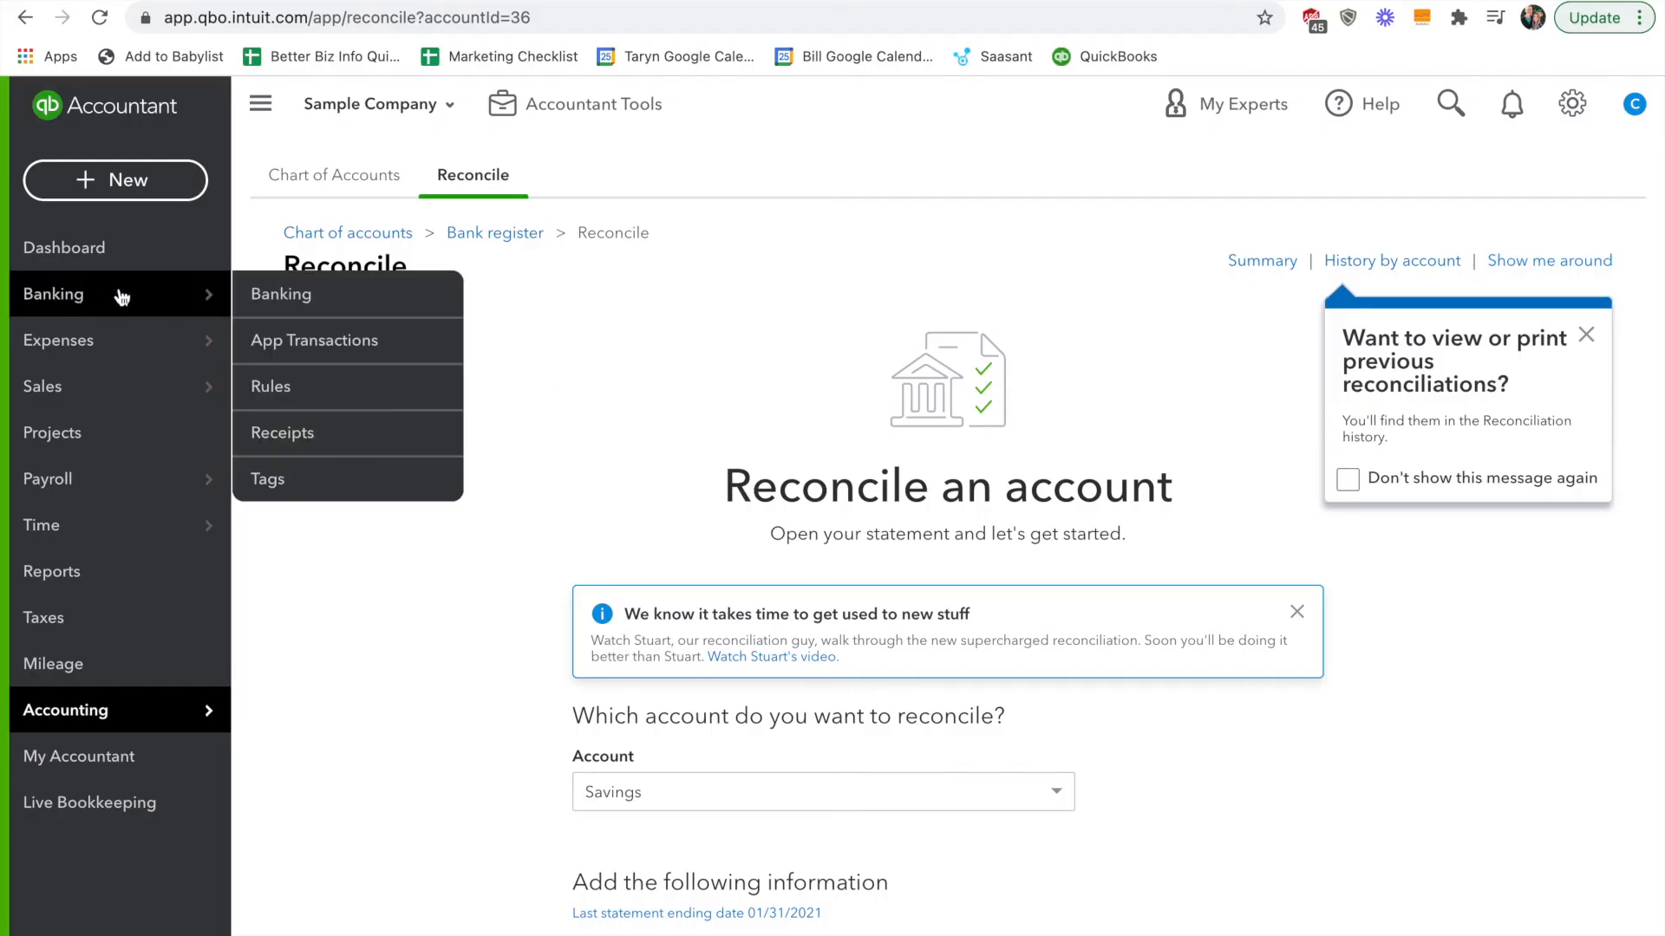
left_click(121, 297)
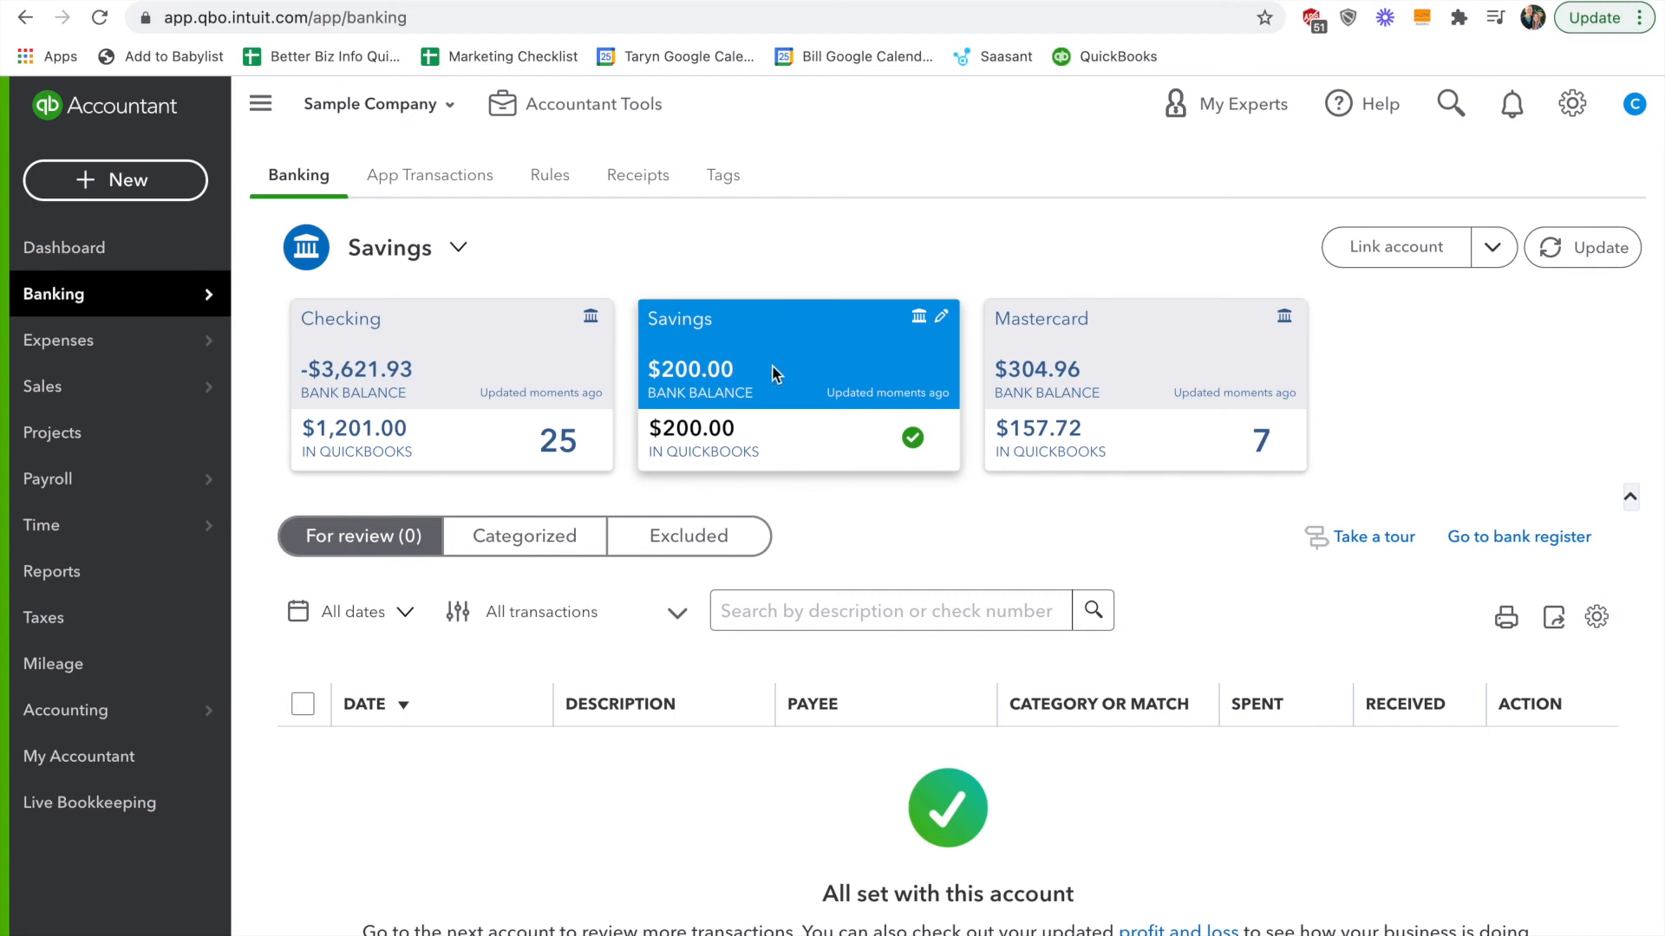
Step: Check the Savings bank balance, and go through the account's bank register to its Reconcile page
double_click(685, 377)
left_click(1562, 545)
left_click(1580, 227)
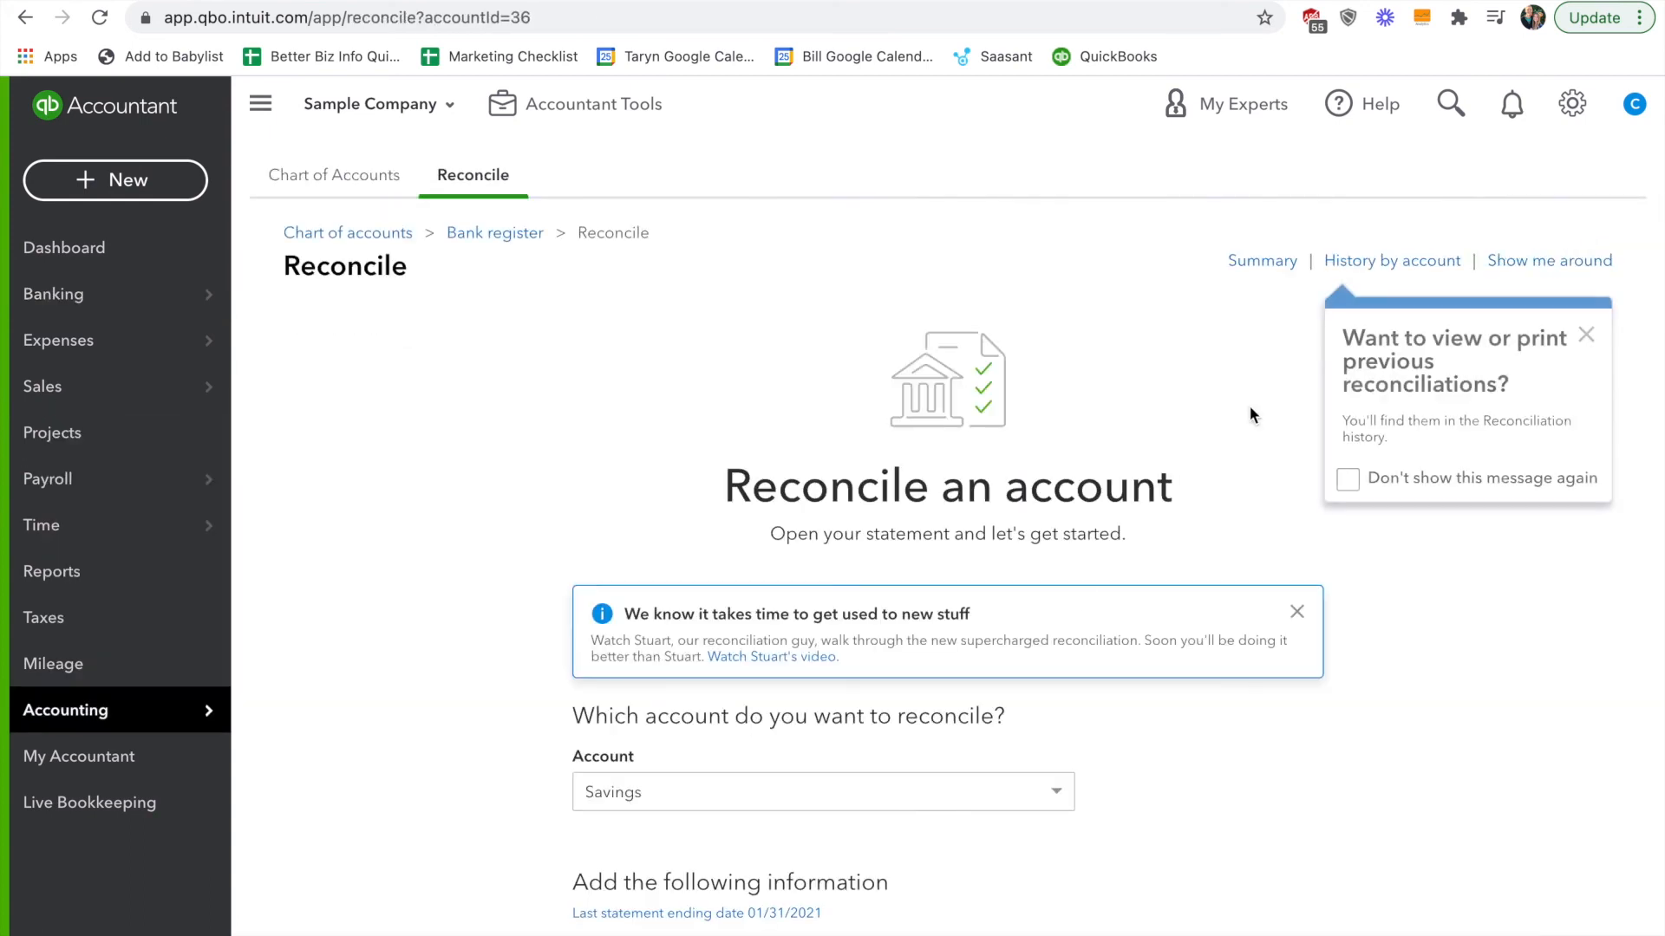
Step: Start a new Savings reconciliation with an ending balance of 200.00 and an ending date of 02/25/2021
scroll(1077, 586, "down", 4)
left_click(820, 816)
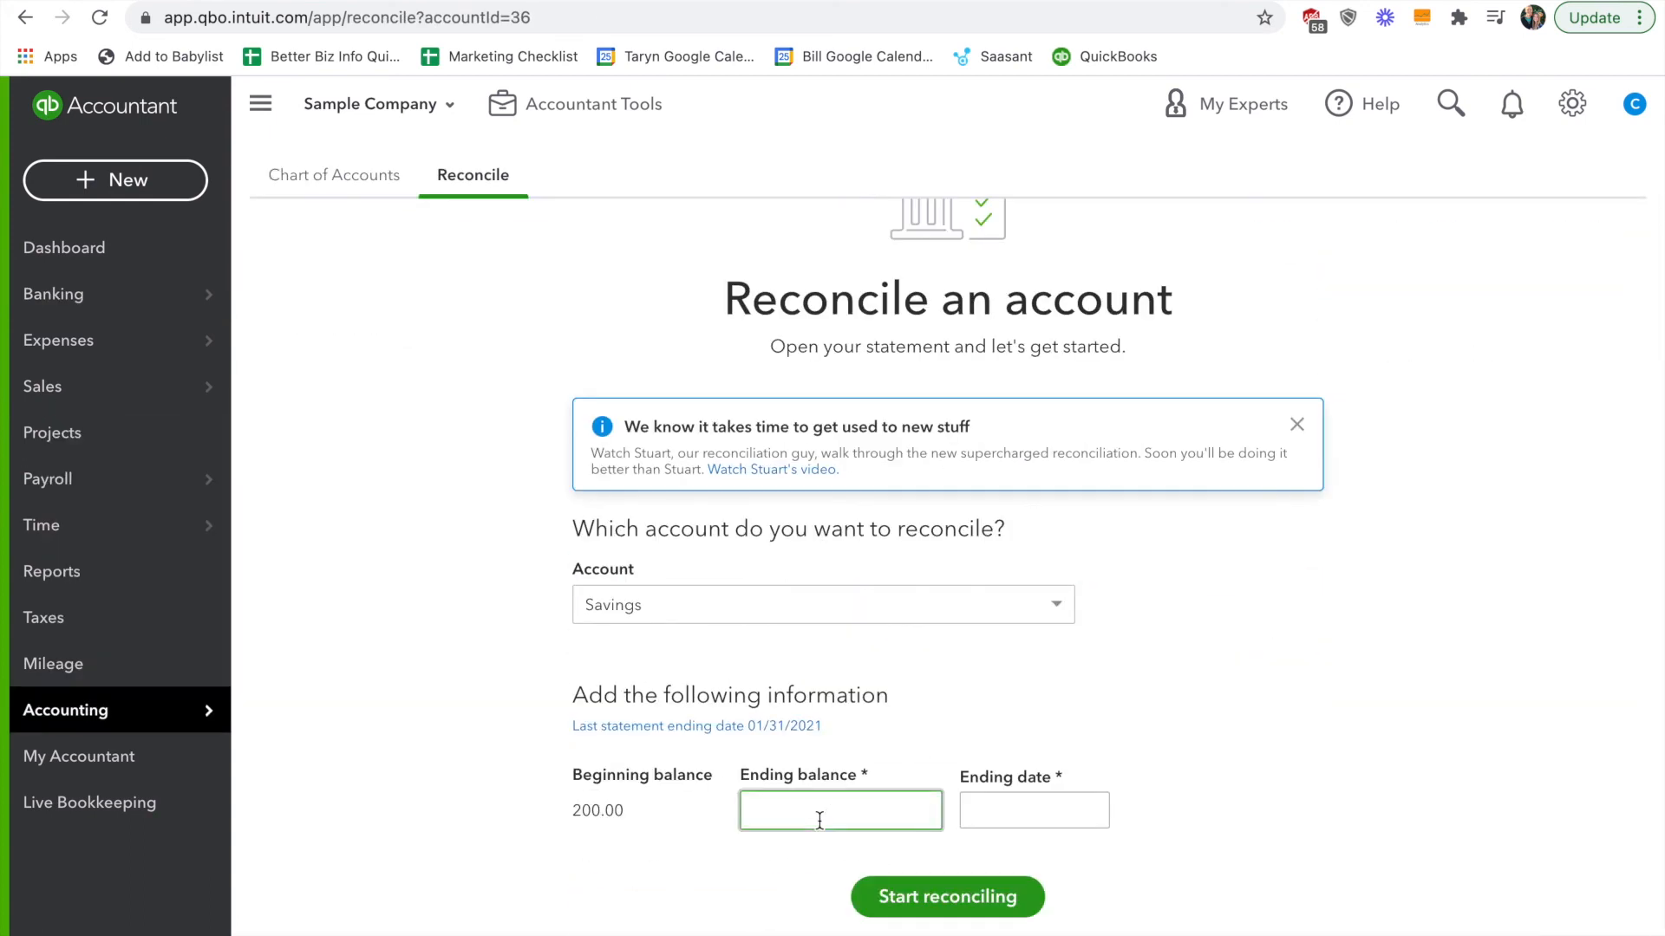
type("200.00")
left_click(1016, 802)
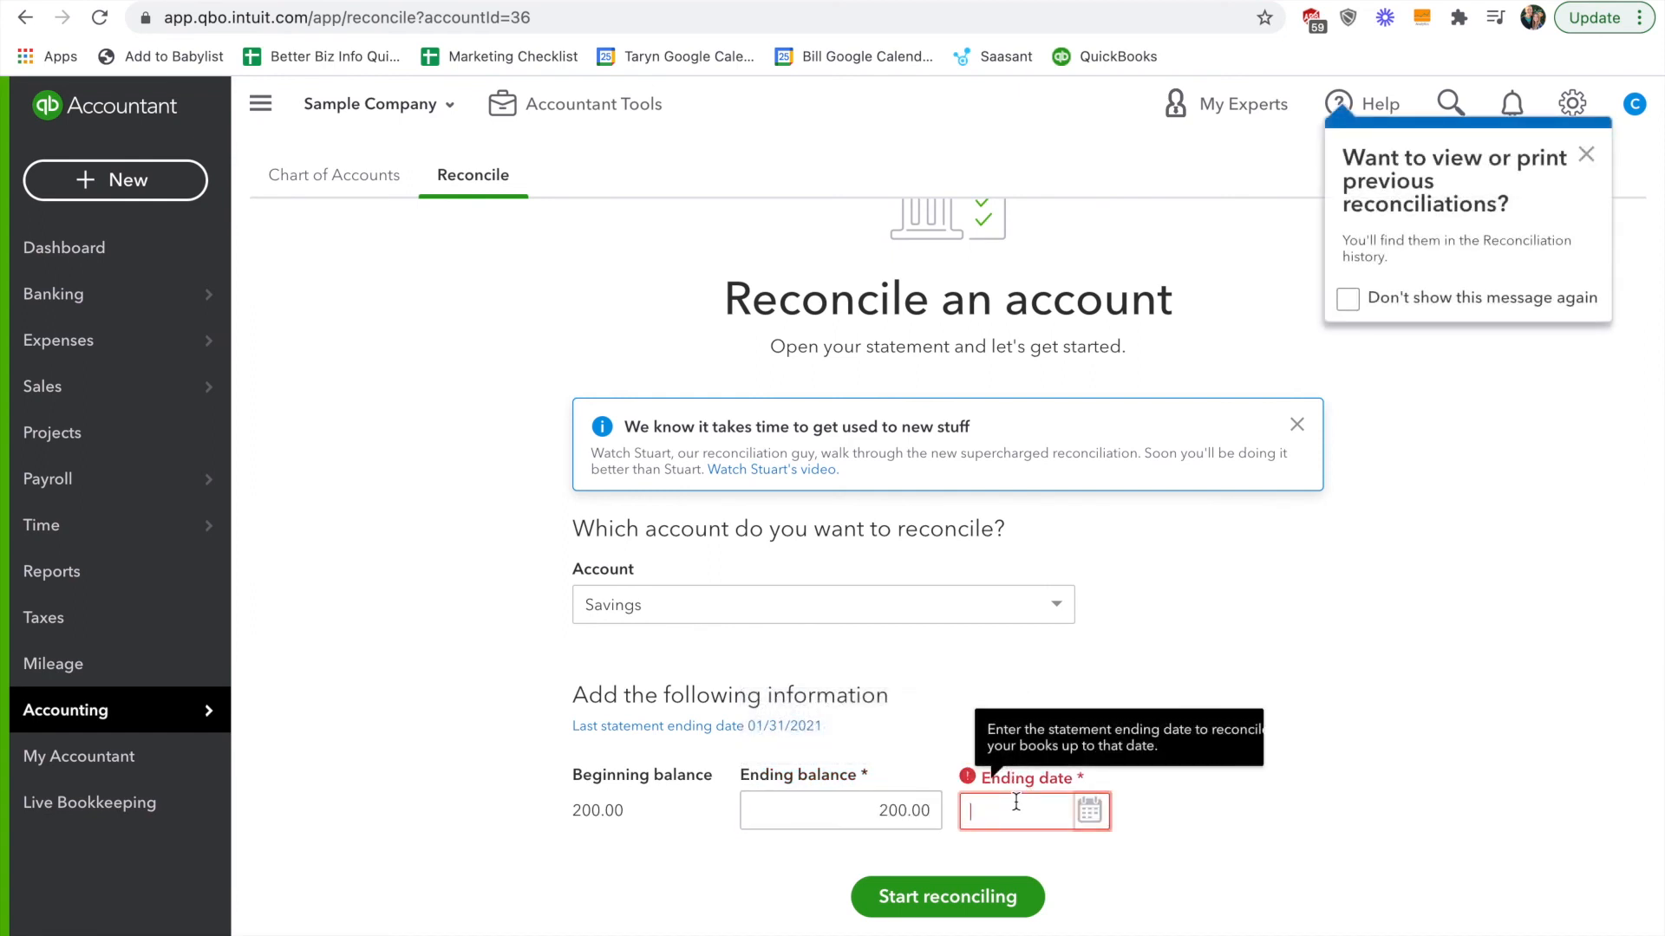
type("2/2")
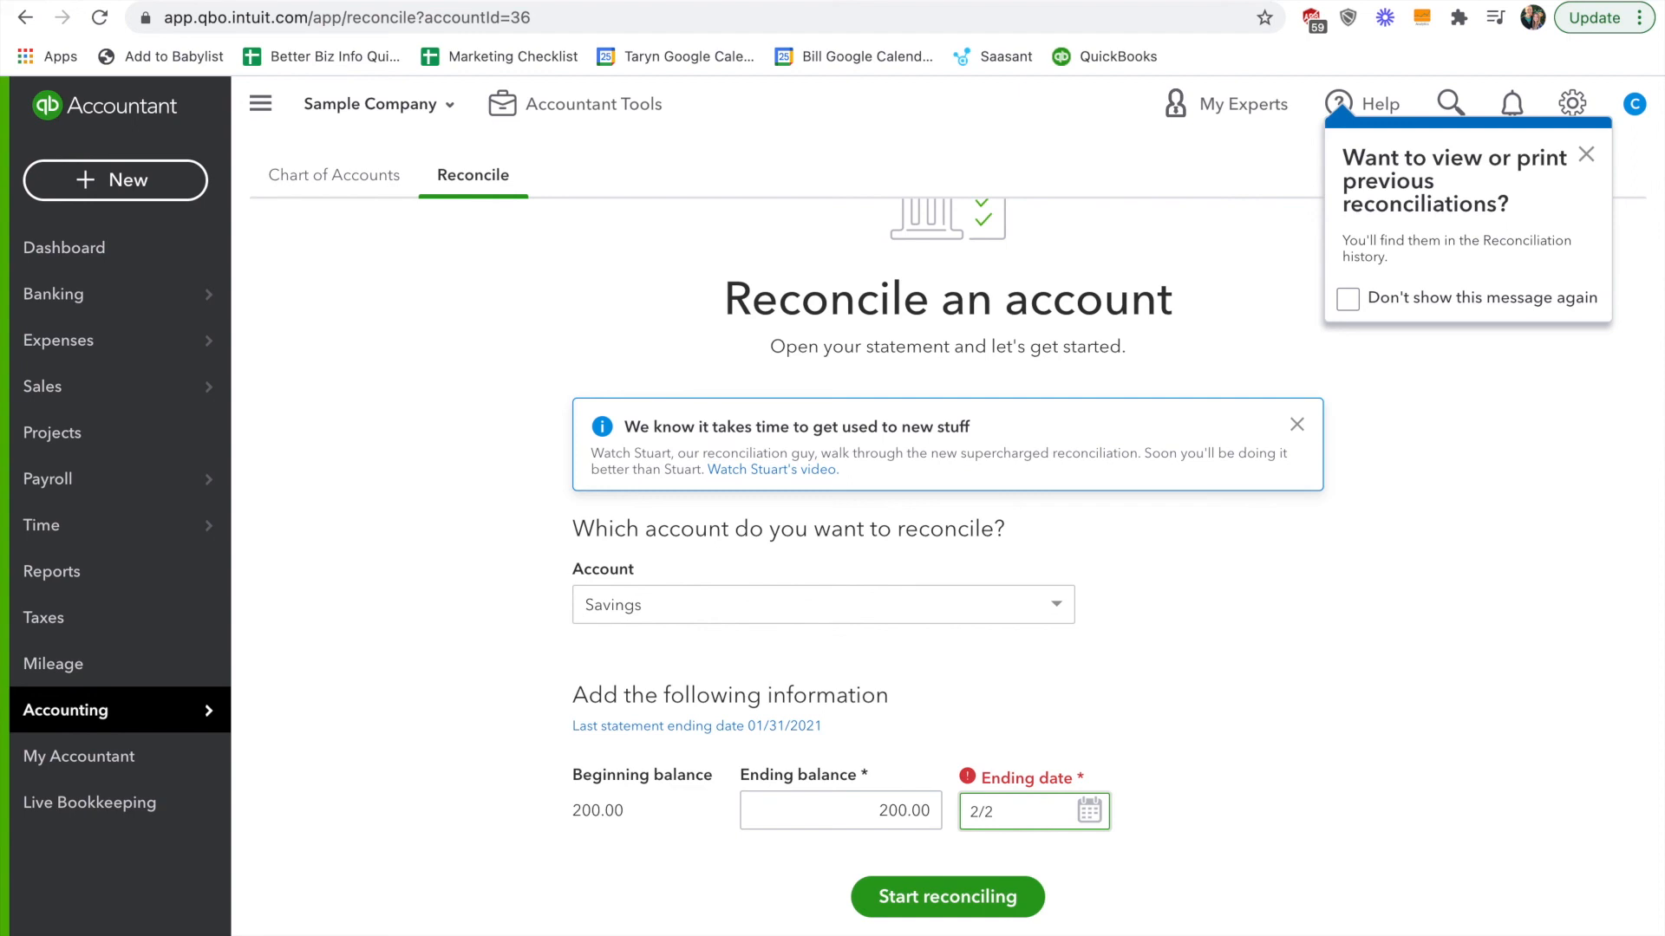
type("5/2021")
left_click(1180, 704)
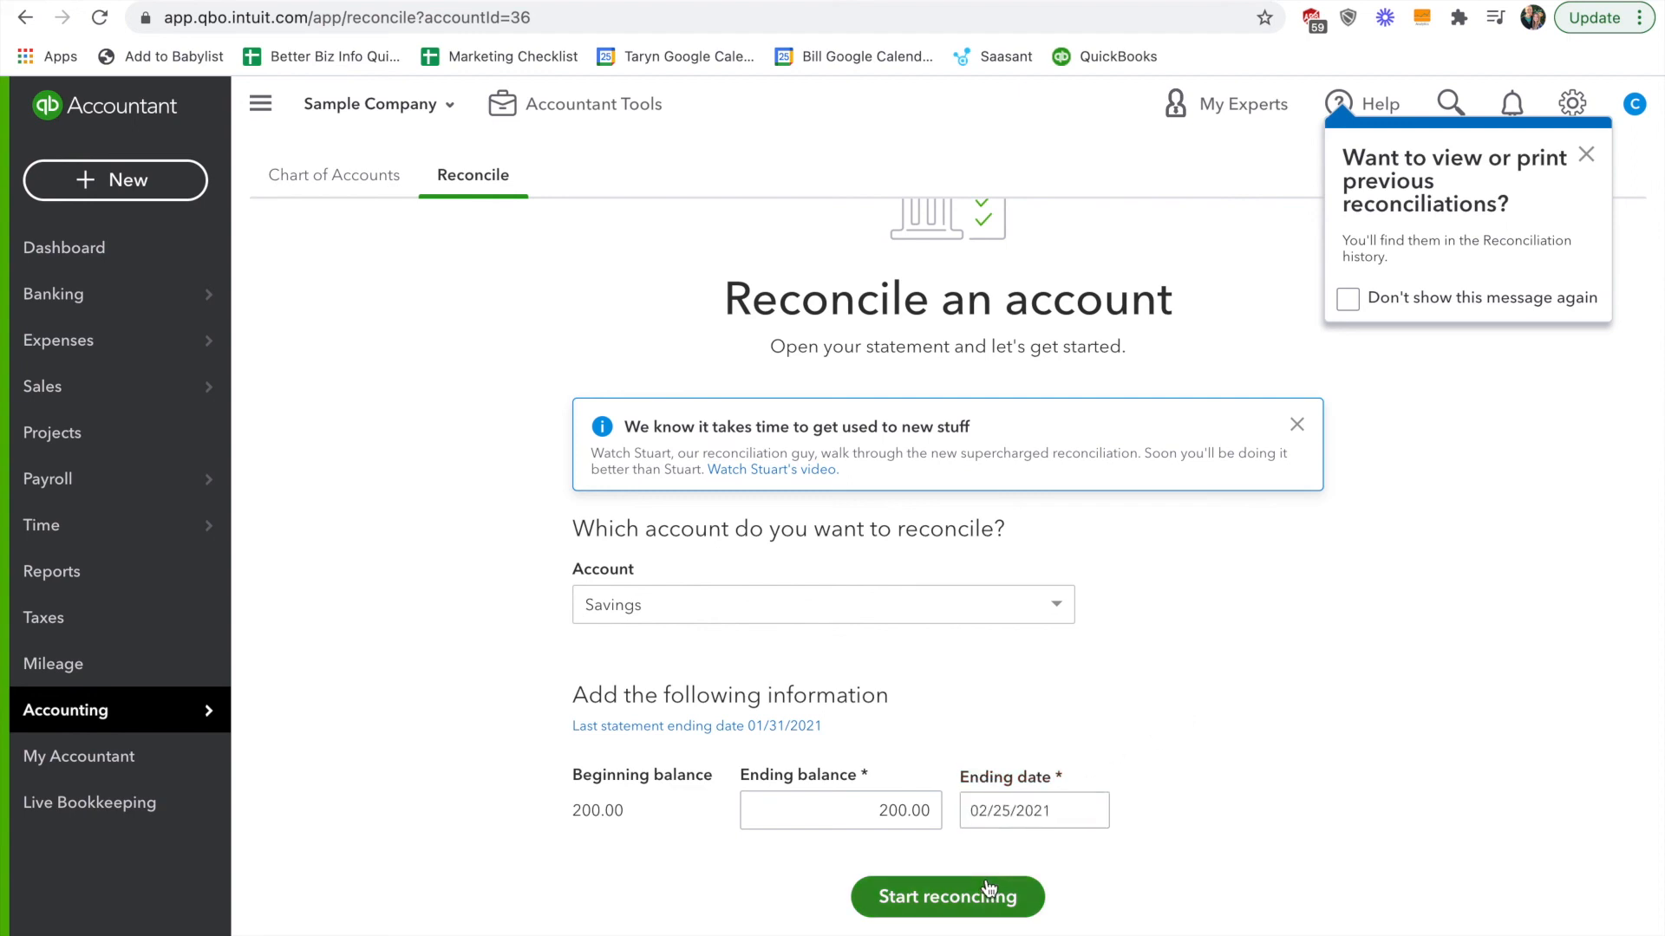
left_click(957, 897)
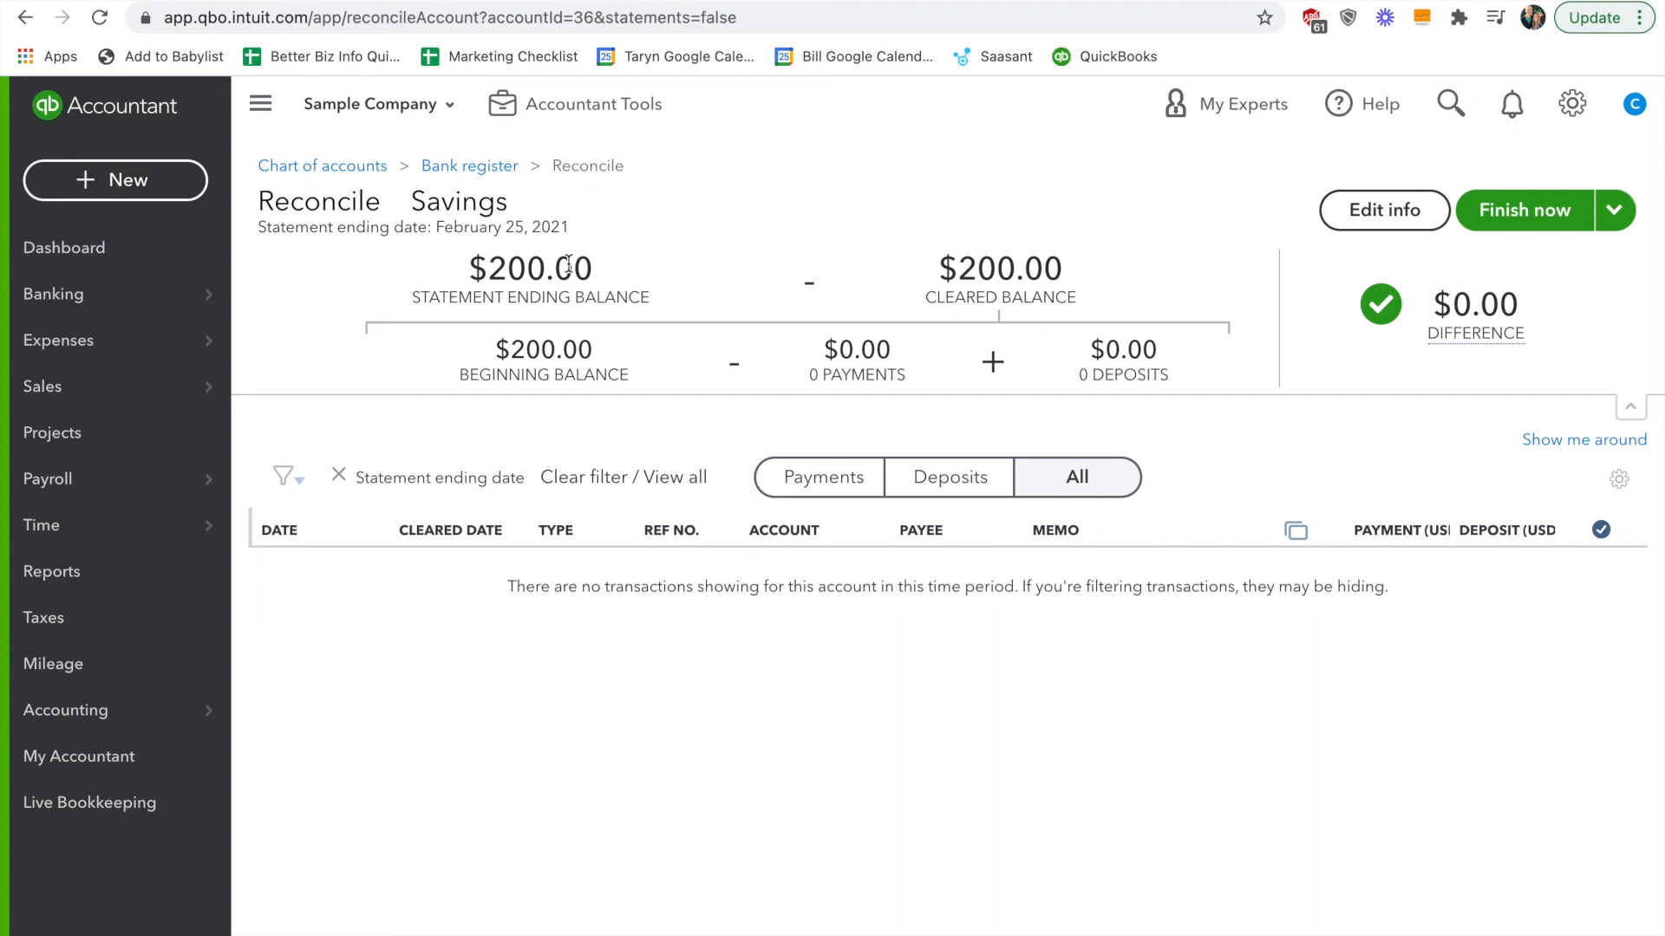
Step: Finish the Savings reconciliation for the statement ending February 25, 2021, and return to the Banking page
left_click(1558, 216)
left_click(1132, 694)
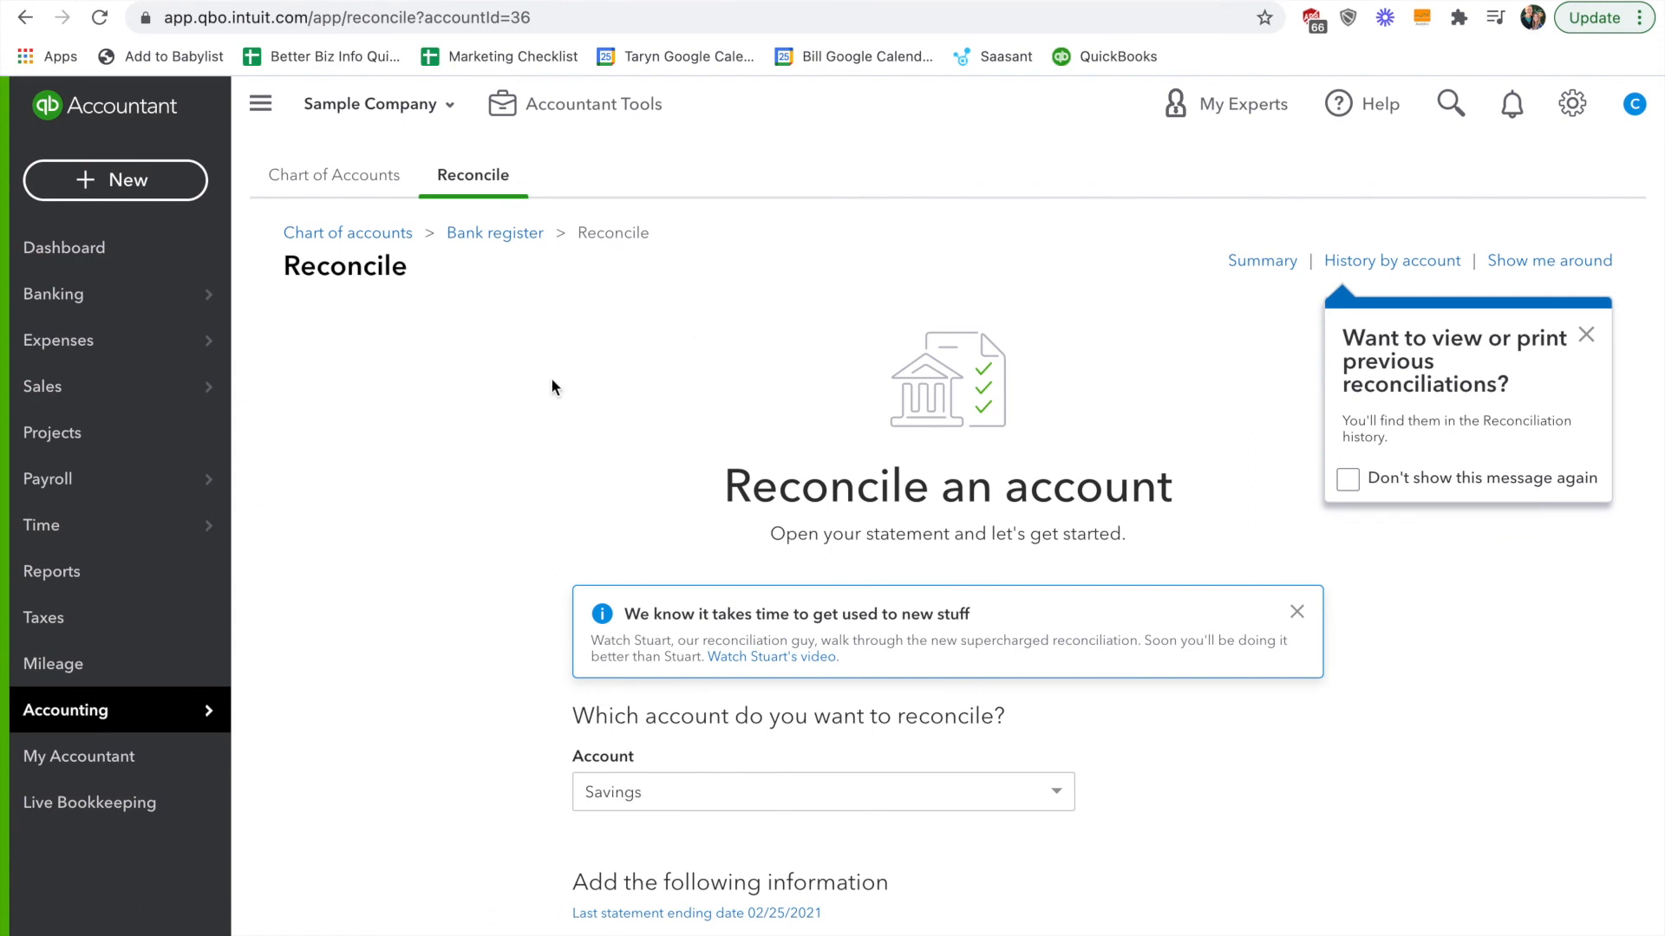
left_click(154, 300)
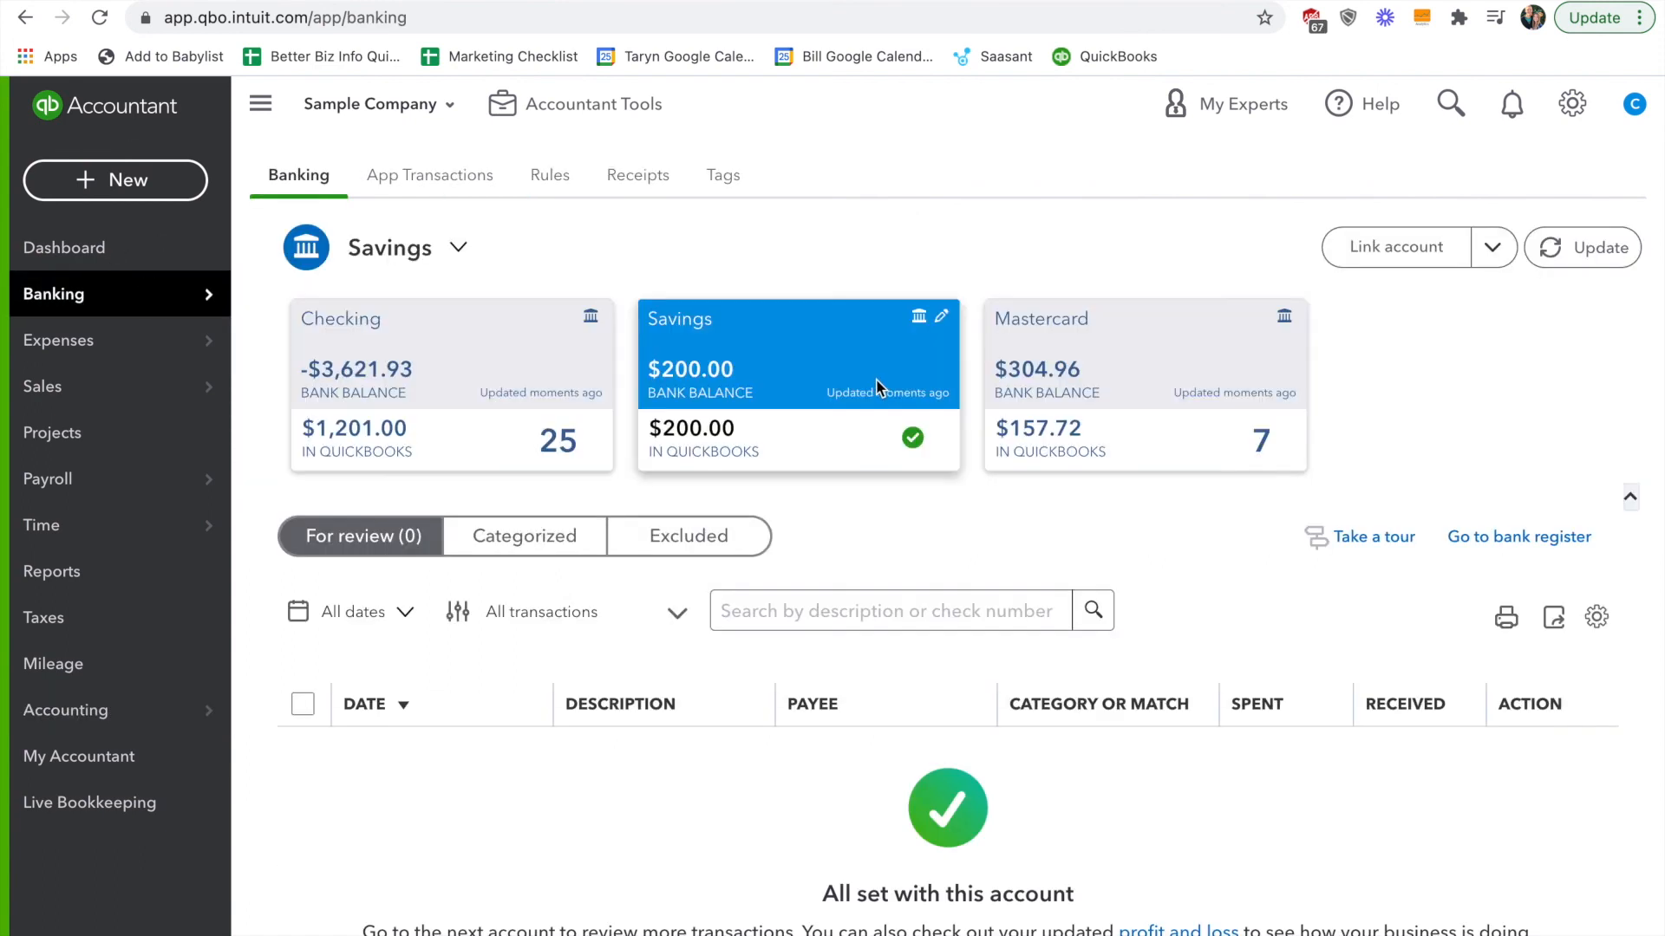